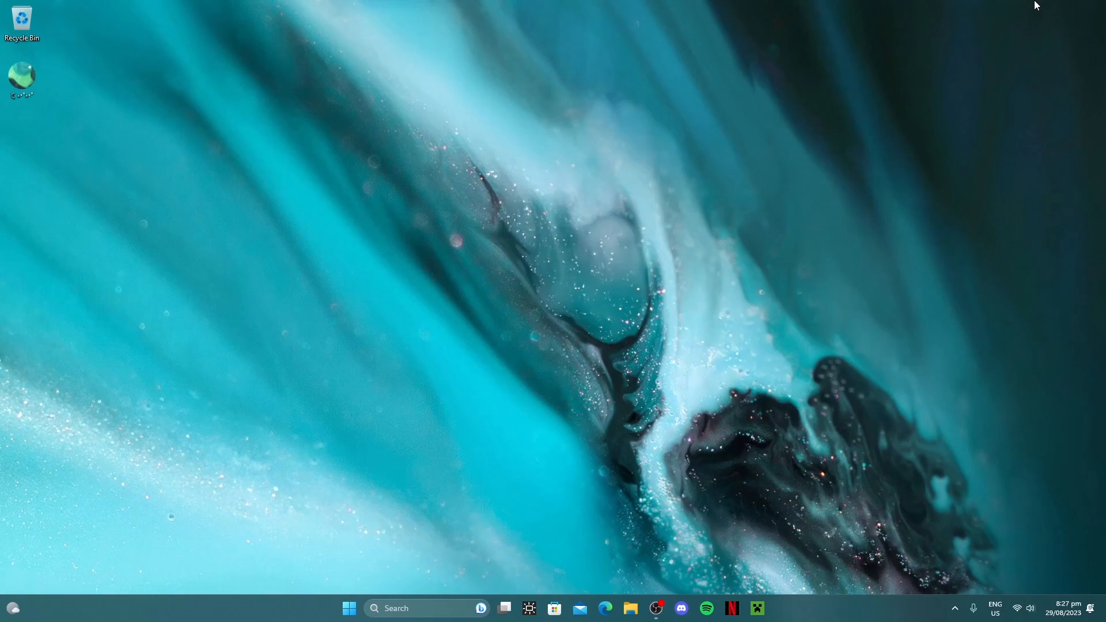
- Open Microsoft Edge and search the web for "mine imator"
key(super)
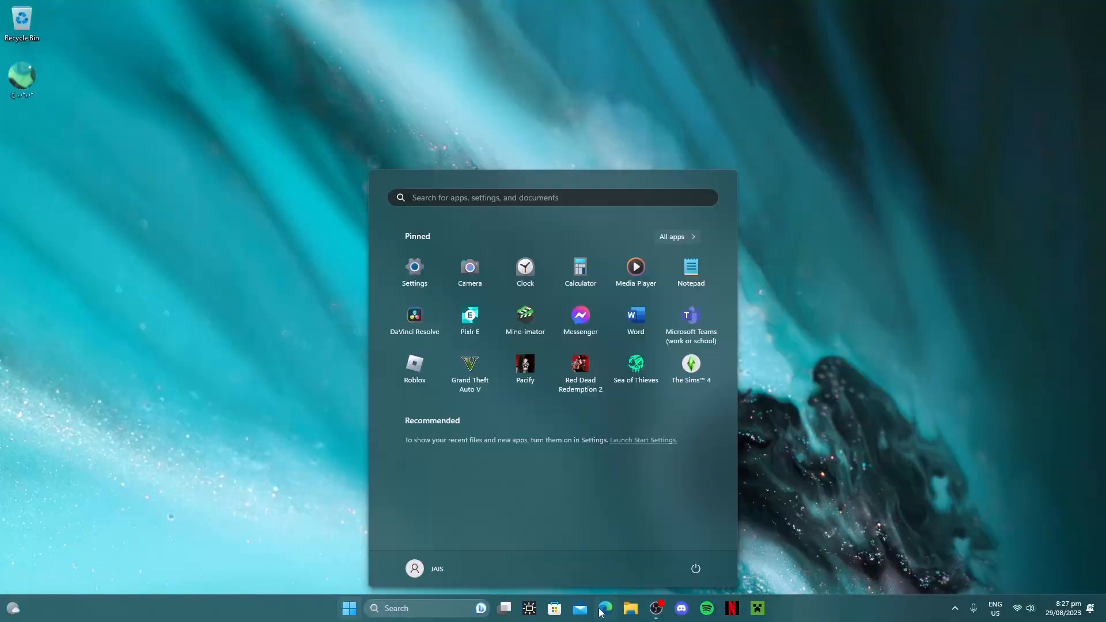
click(572, 437)
click(601, 611)
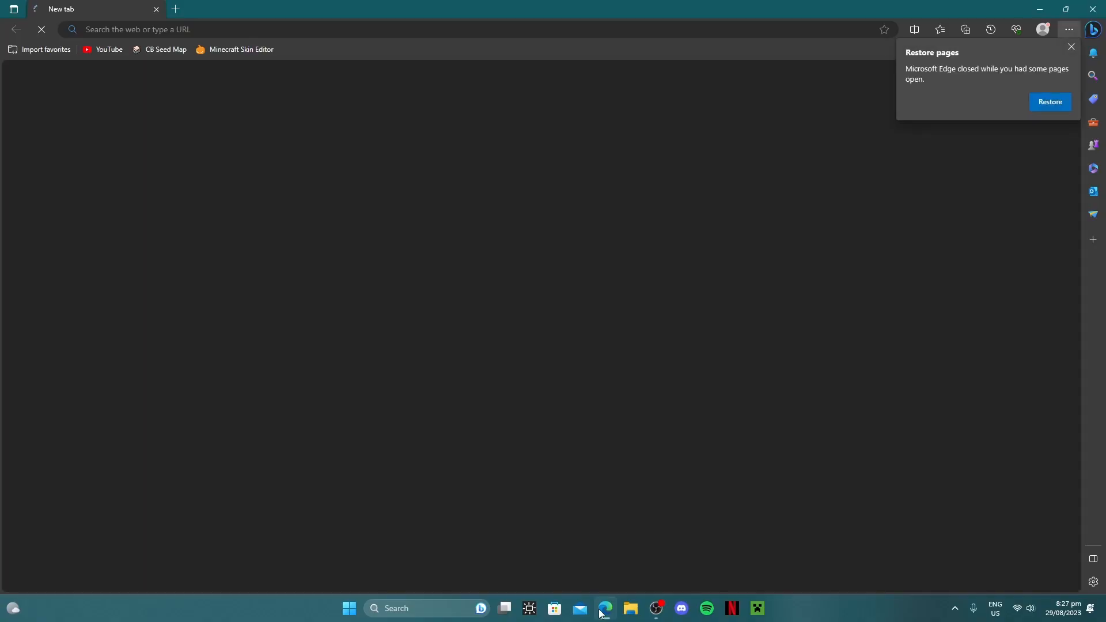
click(342, 29)
text(mi)
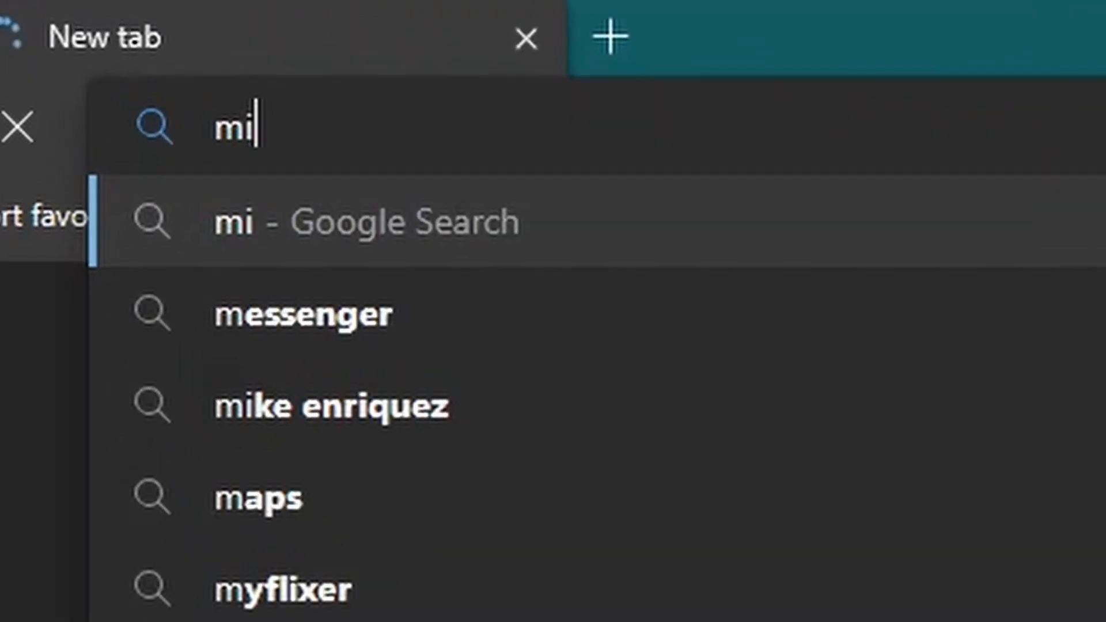
text(ne umatr)
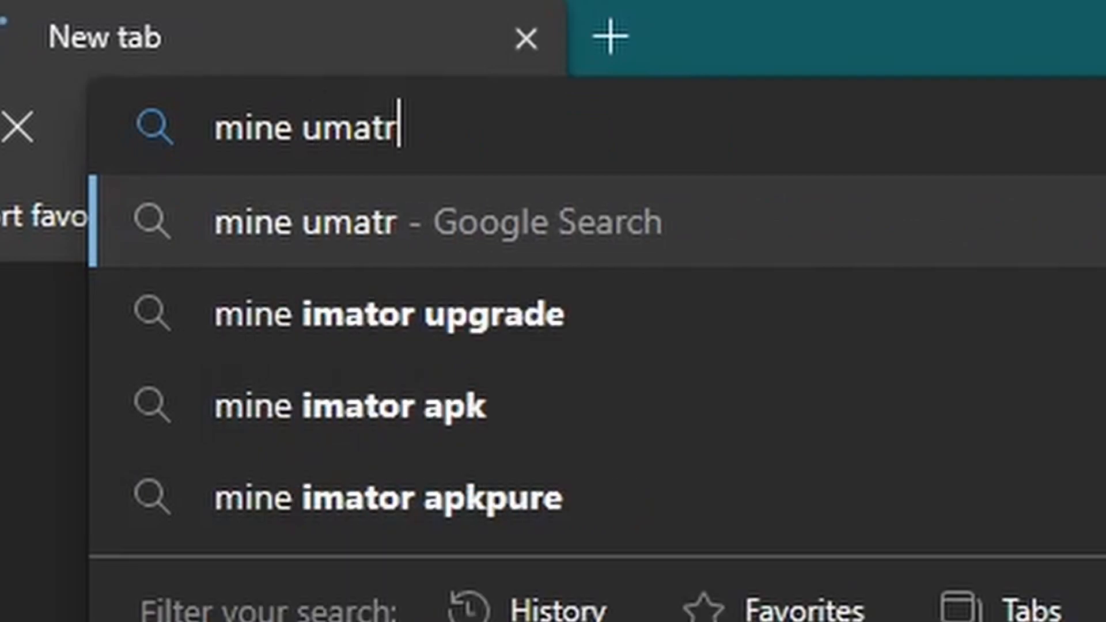
key(BackSpace)
key(BackSpace)
key(BackSpace)
key(BackSpace)
key(BackSpace)
text(imator)
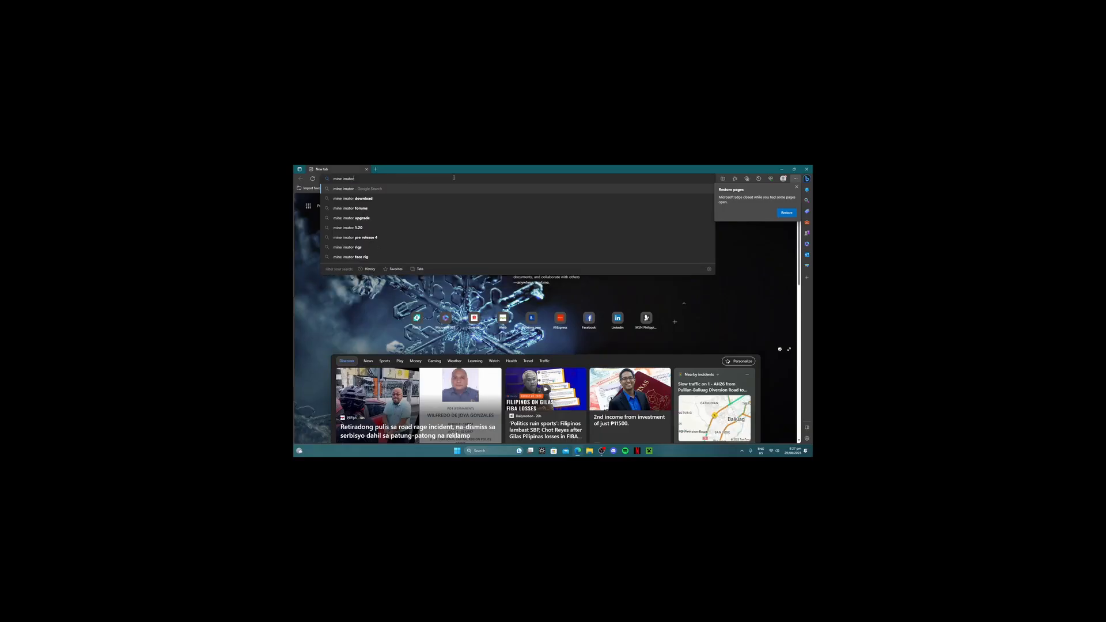
key(Return)
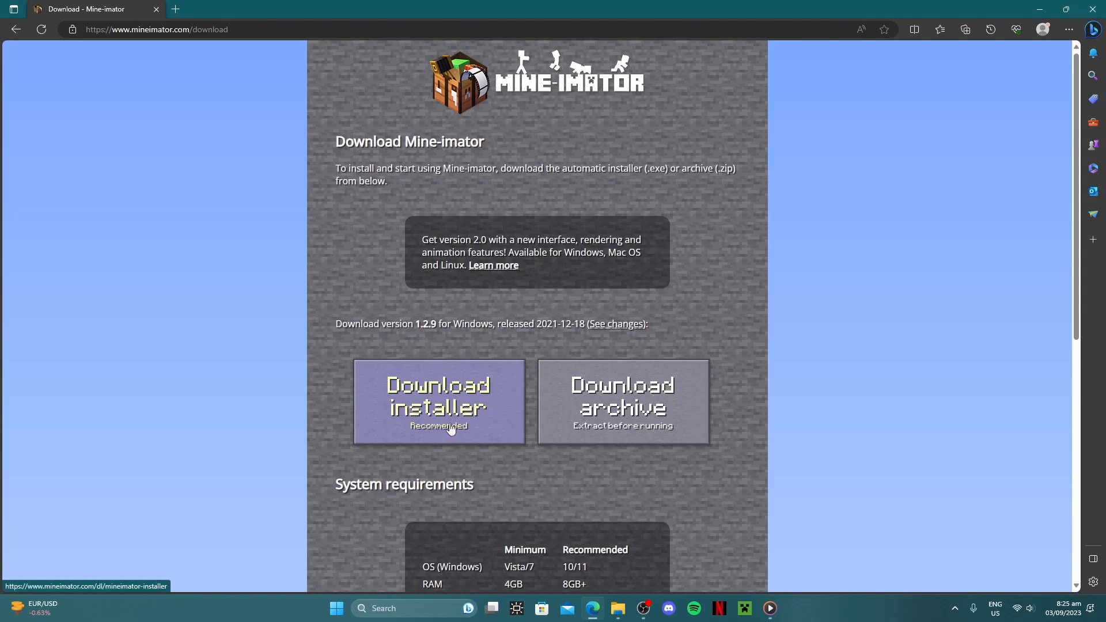
- Download the Mine-imator 2.0.0 installer from the list of more downloads and cancel the duplicate download
scroll(495, 406, down, 7)
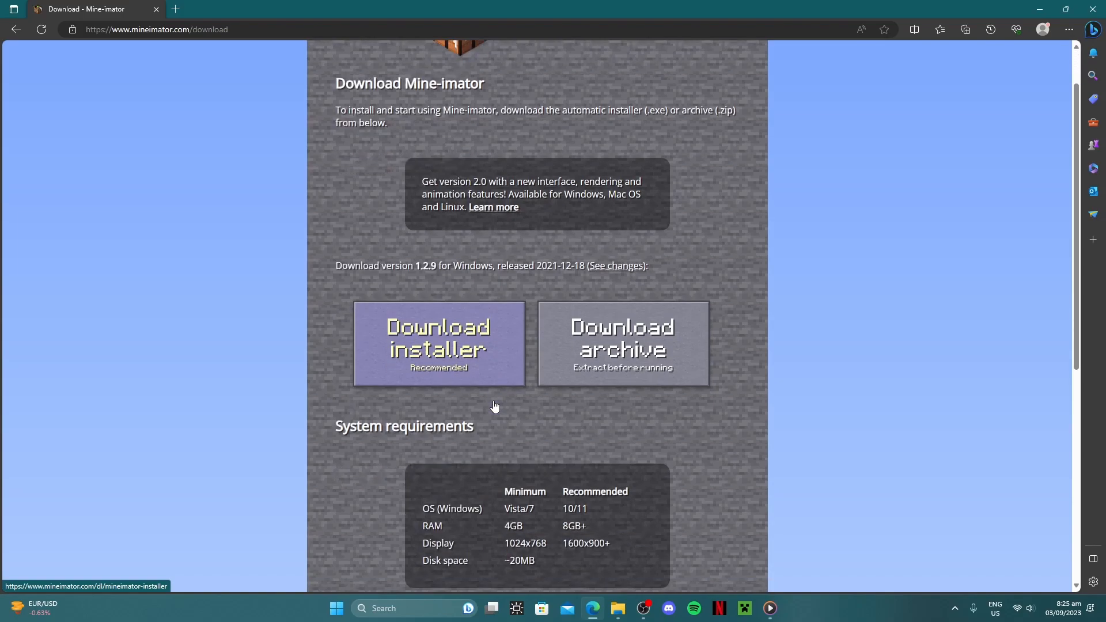
scroll(784, 316, up, 4)
scroll(785, 316, down, 5)
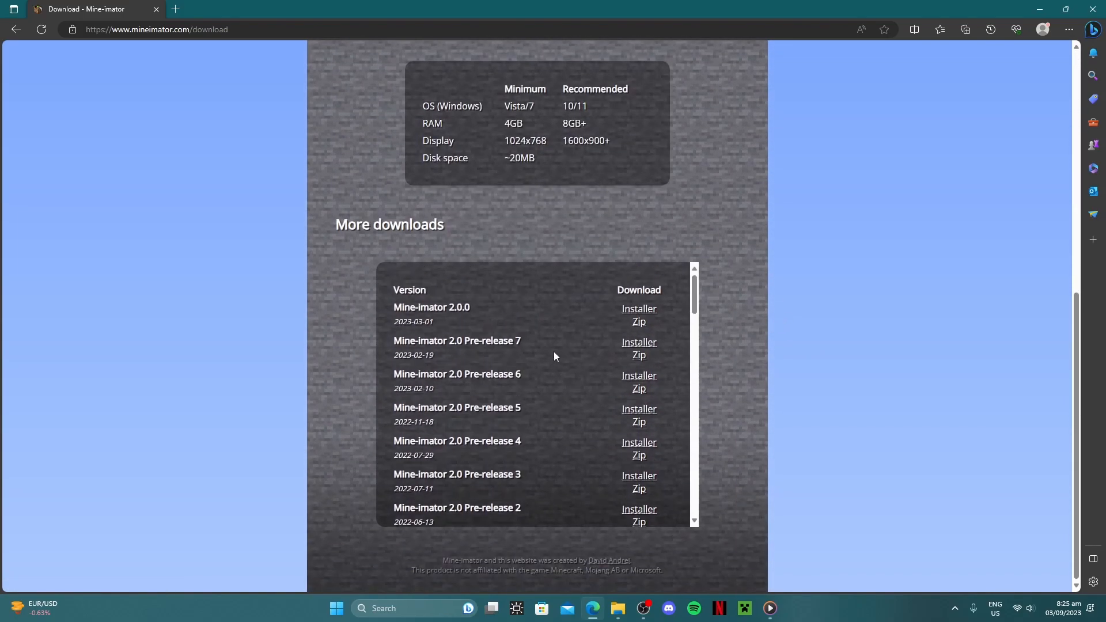
scroll(475, 365, up, 1)
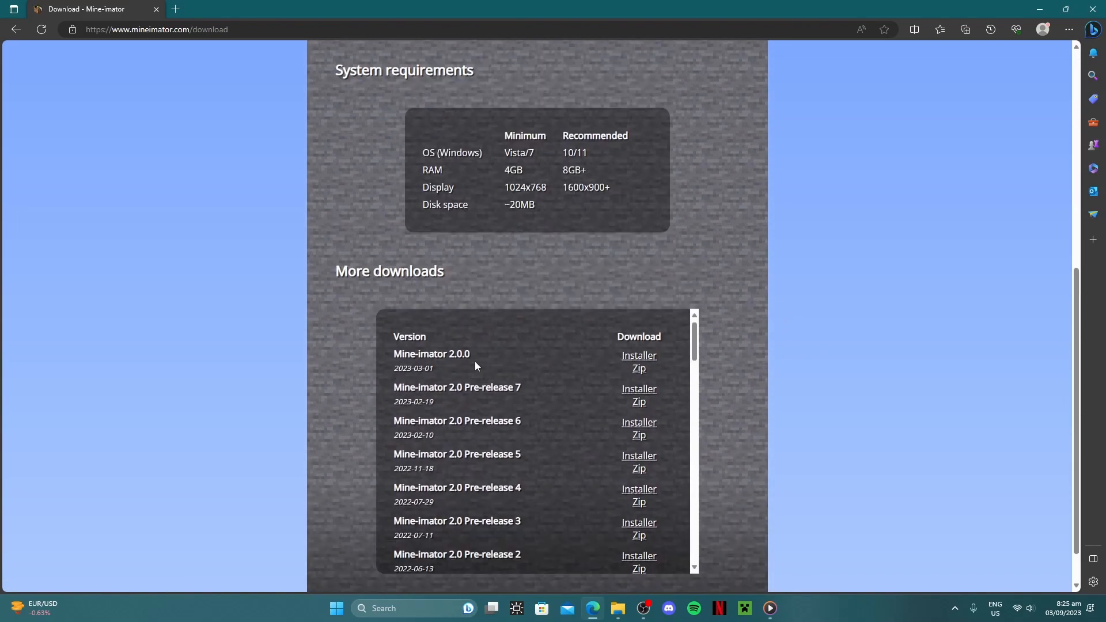
click(636, 361)
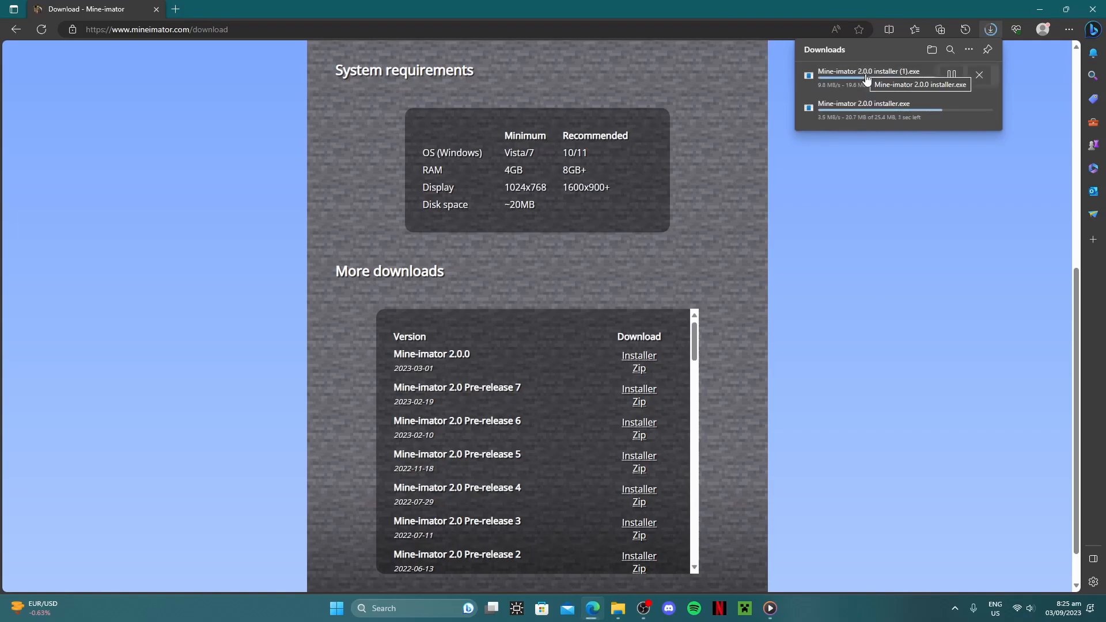
click(979, 75)
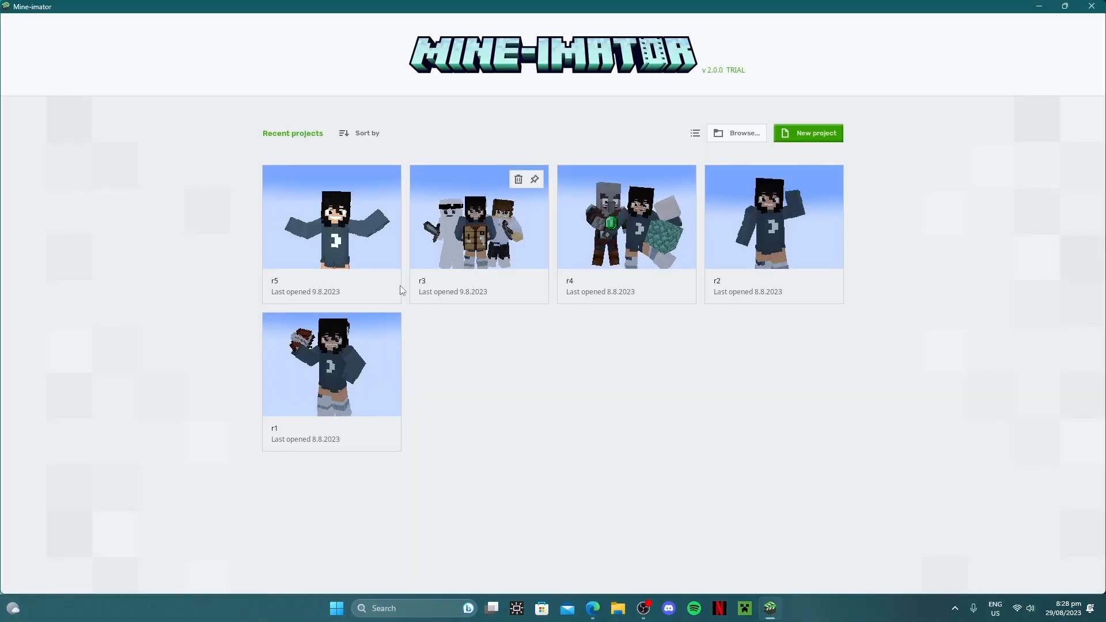
- In Mine-imator, create a new project with the default name and add a slim Alex human character with the bvysa skin
click(794, 136)
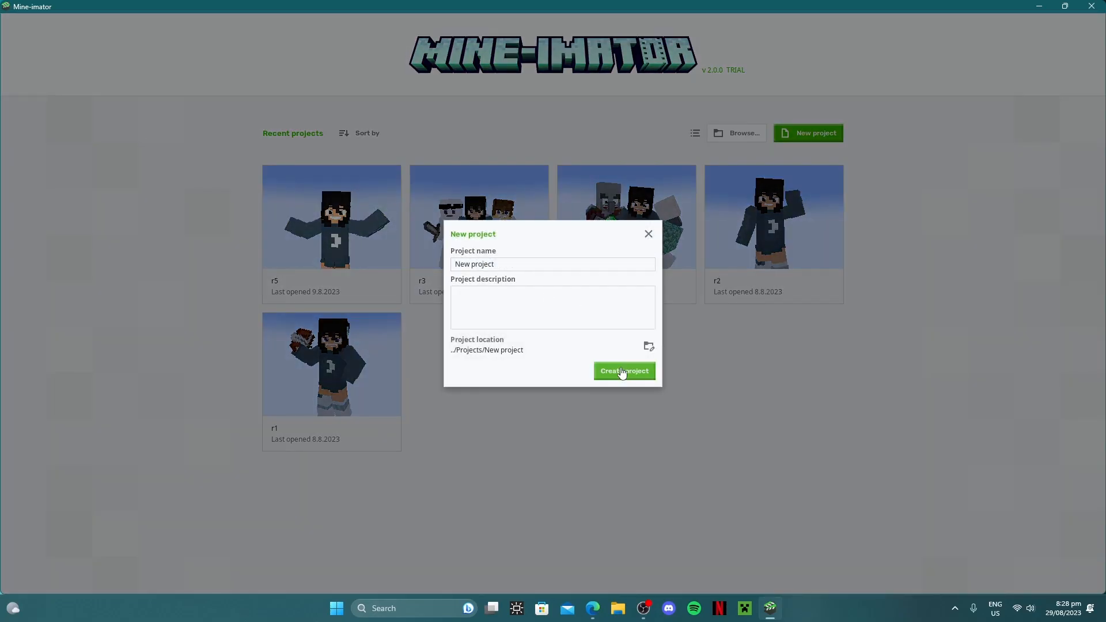
click(622, 372)
click(31, 78)
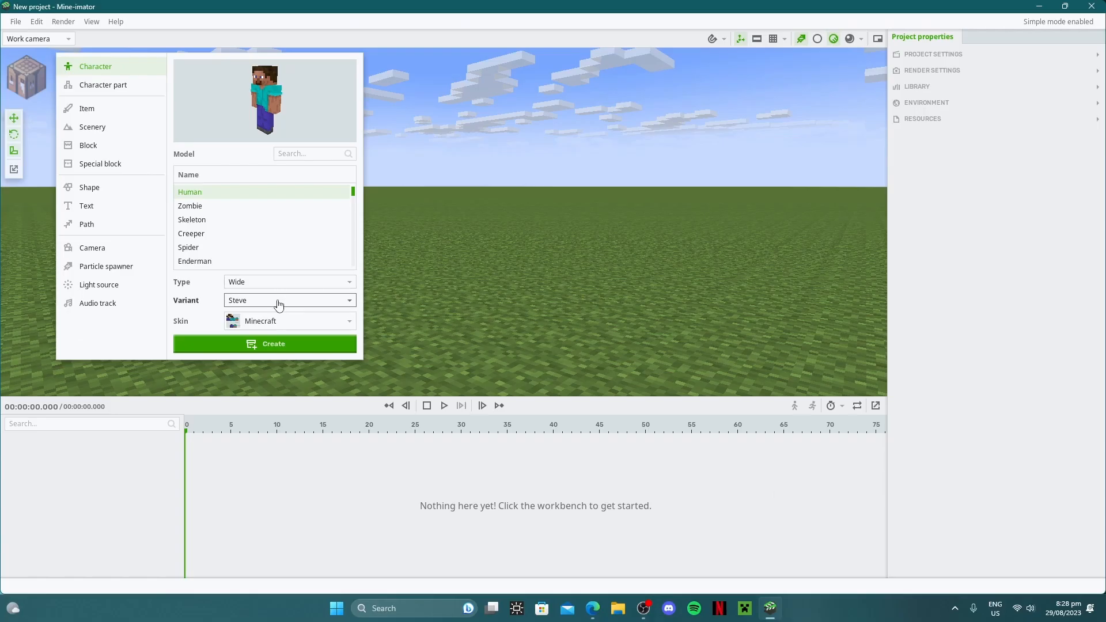
click(277, 282)
click(272, 309)
click(271, 300)
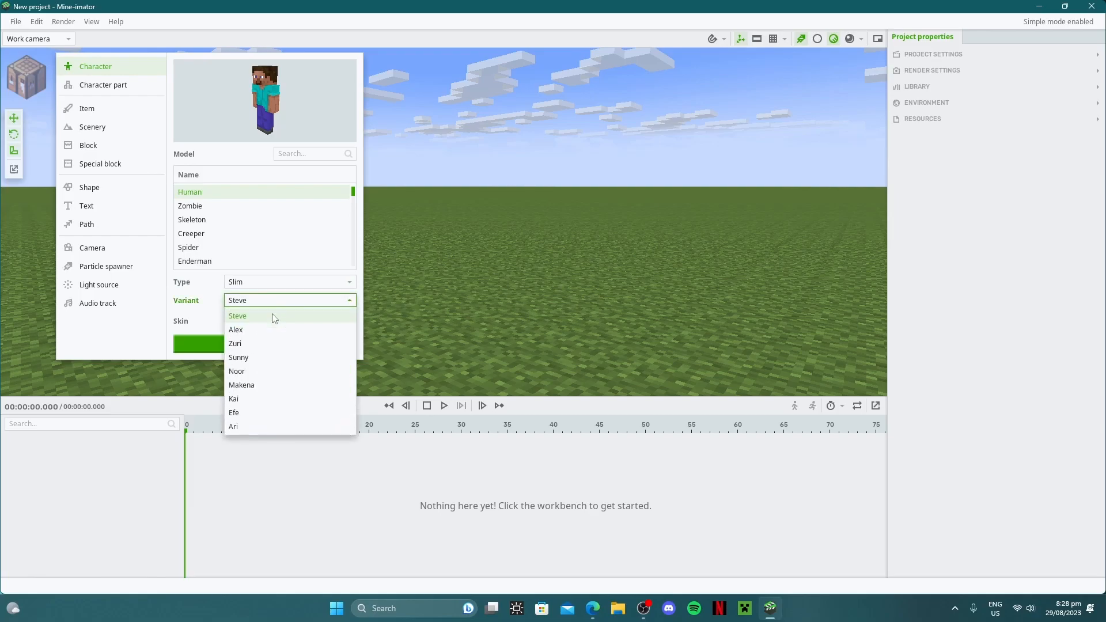
click(266, 332)
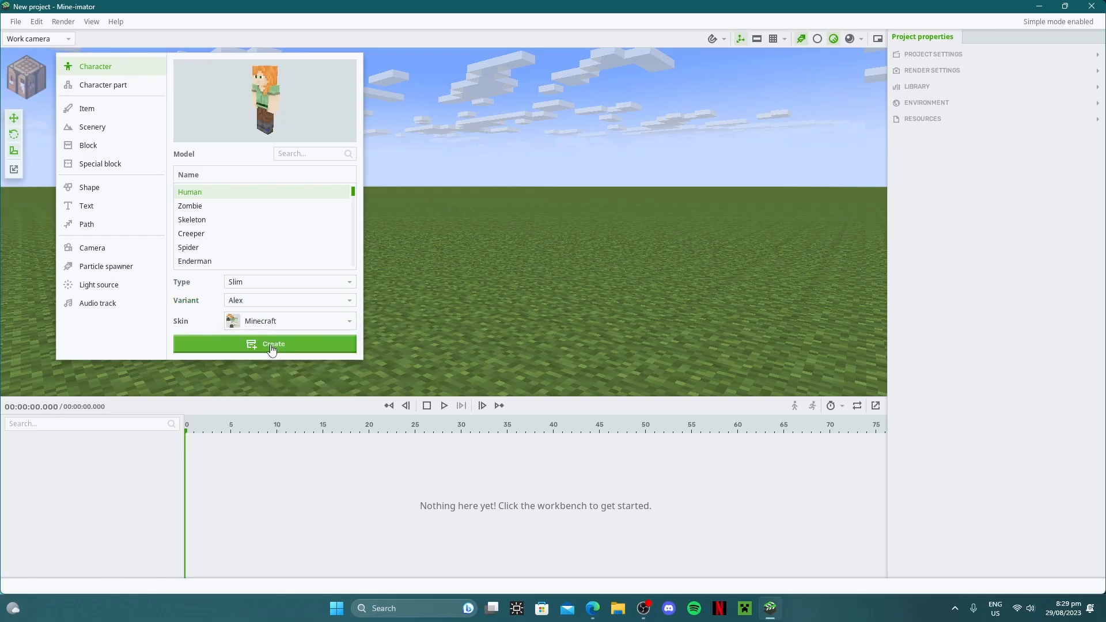
click(272, 322)
click(274, 341)
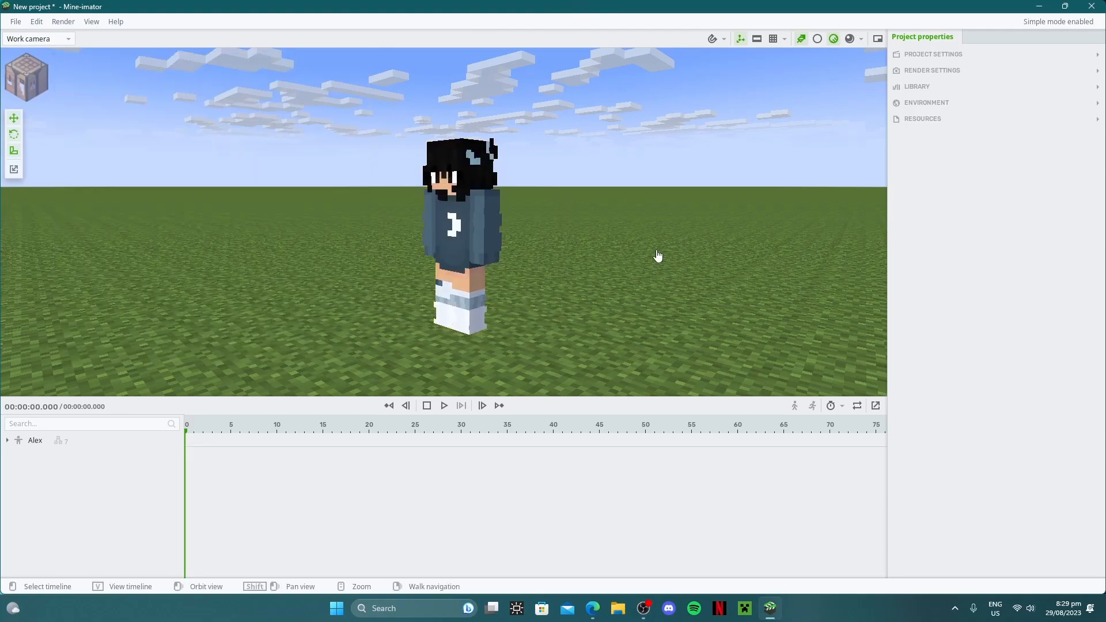
- Import the asset "Player Extruder v1 (Female).mimodel" from the Female folder of the Mine-Imator Auto Extrude Rig (v1.2.6)
scroll(659, 241, up, 10)
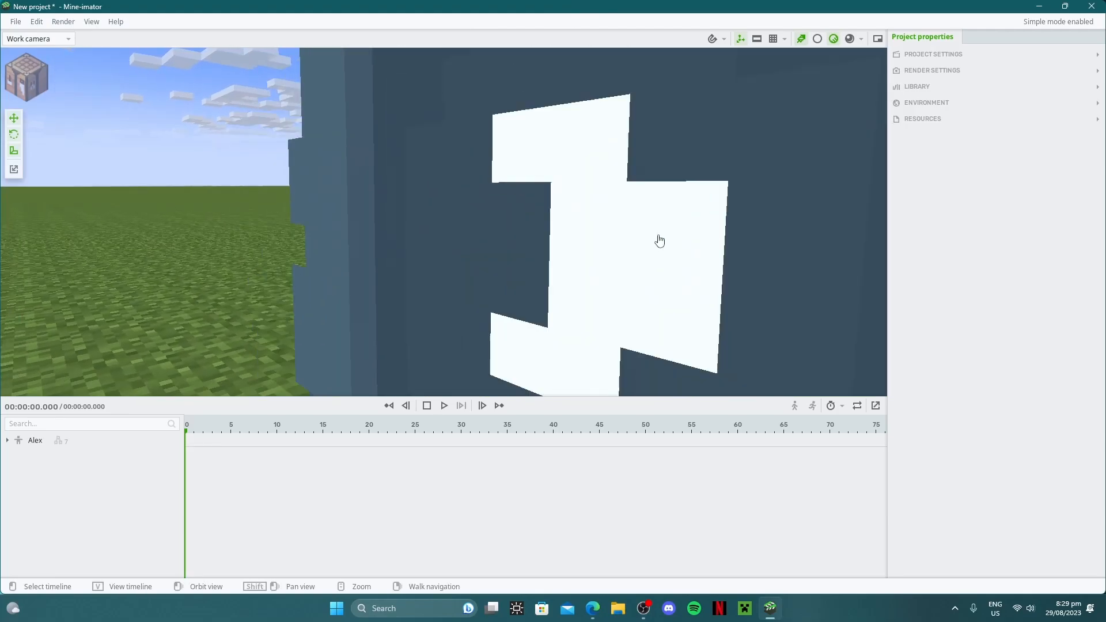
scroll(659, 241, down, 5)
right_drag(645, 277, 649, 271)
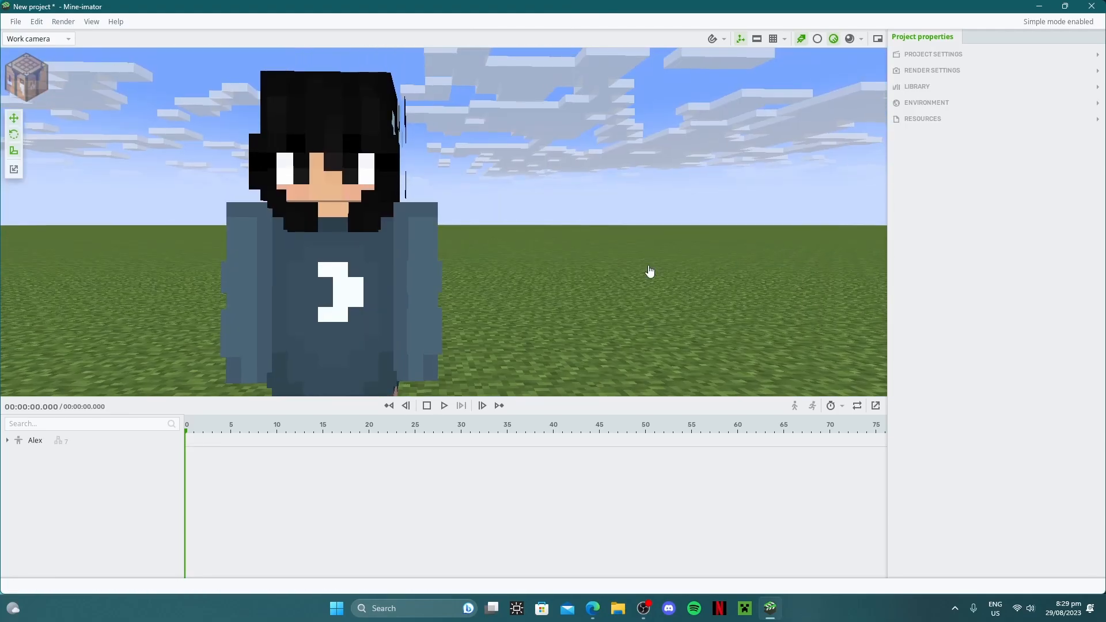
drag(649, 271, 651, 276)
drag(424, 160, 419, 160)
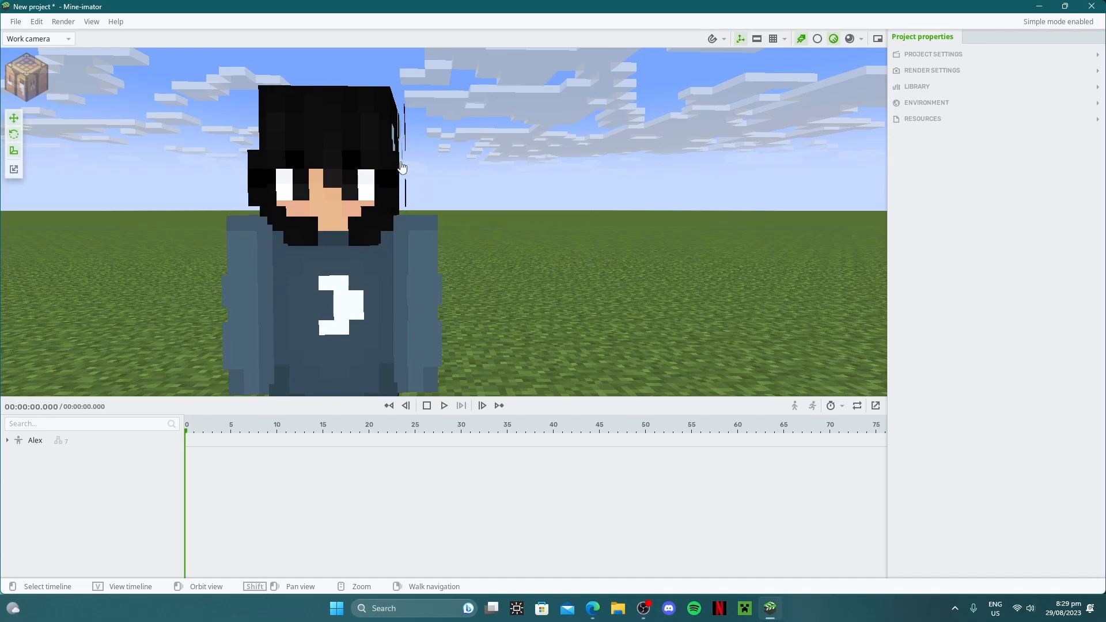
click(28, 74)
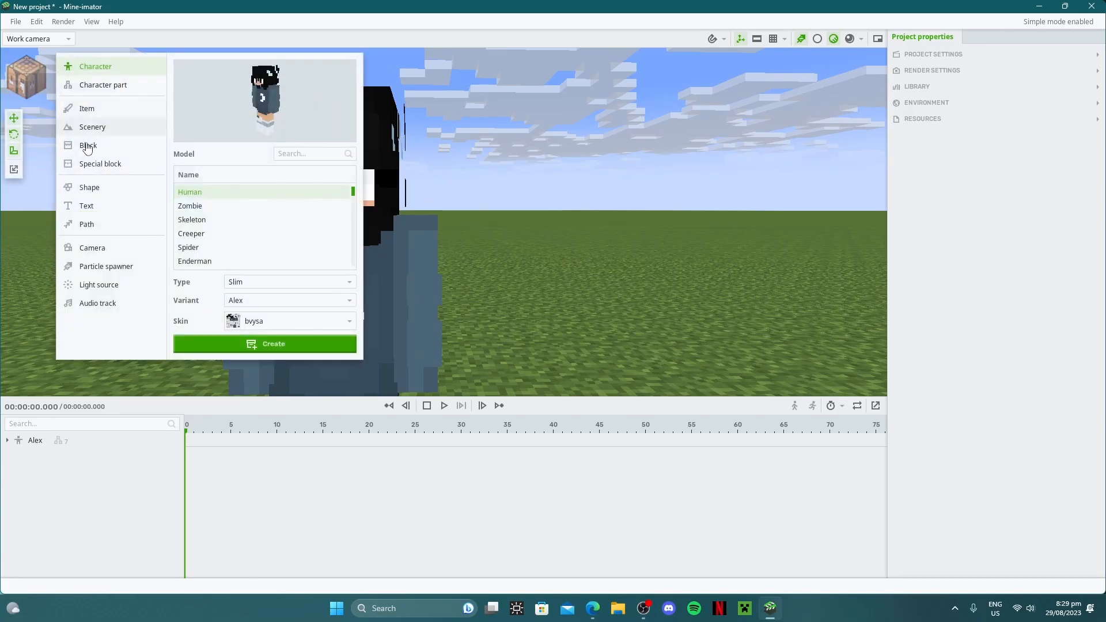
click(15, 21)
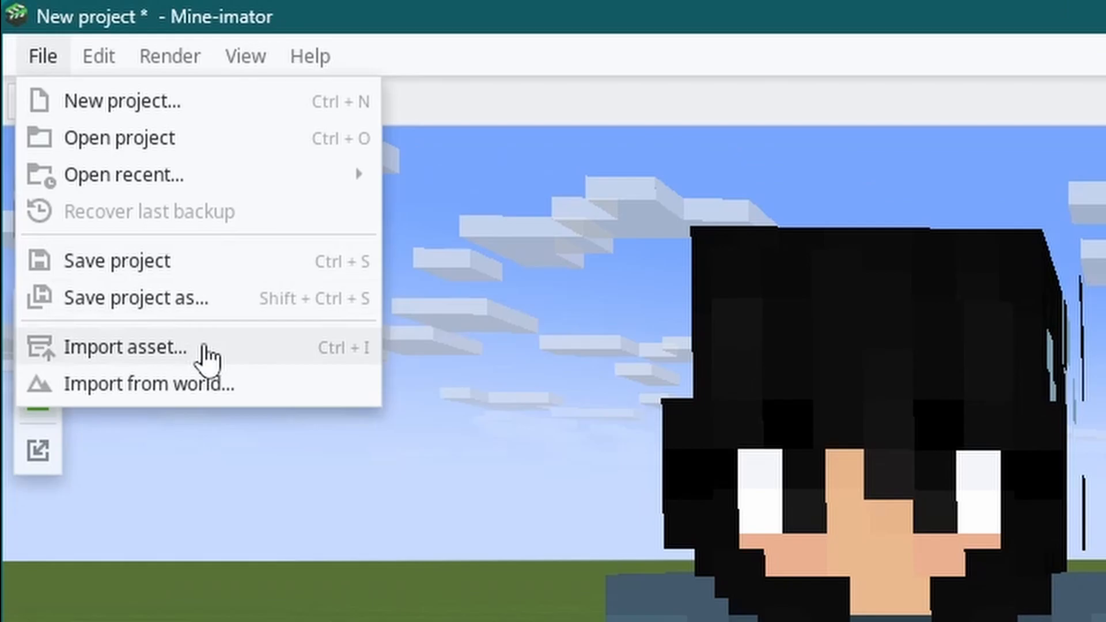
click(77, 133)
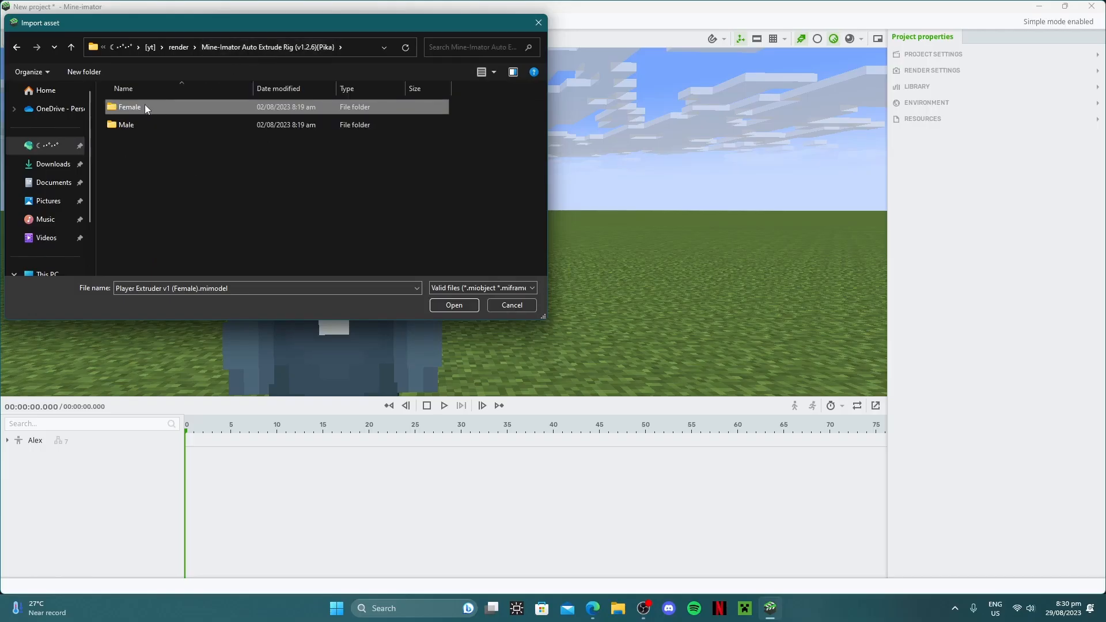
double_click(146, 111)
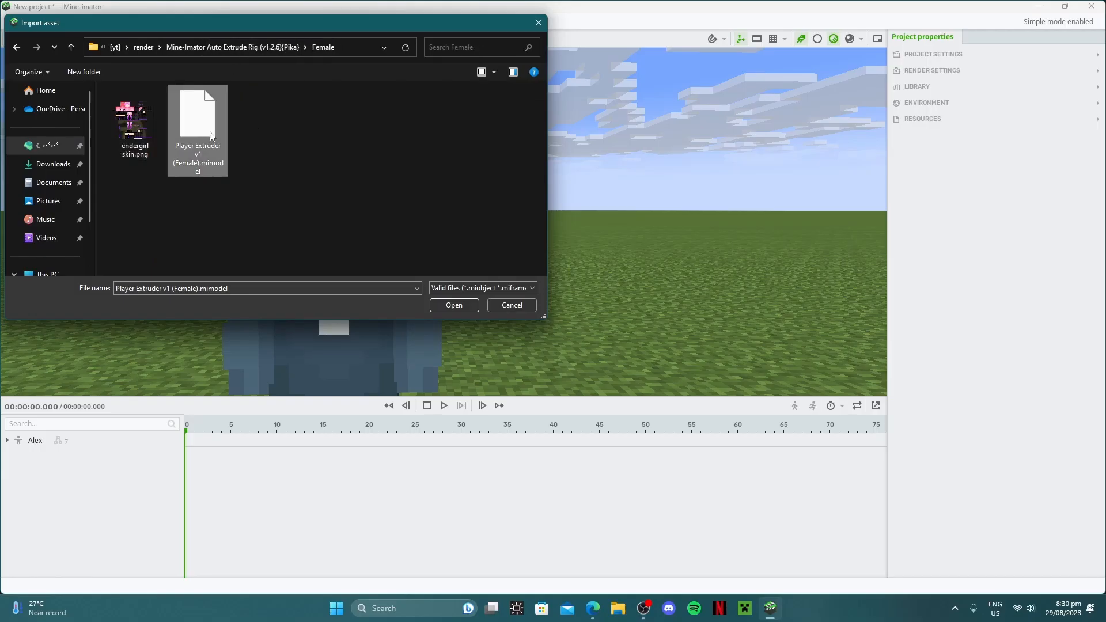
click(452, 306)
- Examine the imported female player rig from the front and side and compare it with the Alex character
scroll(195, 265, down, 3)
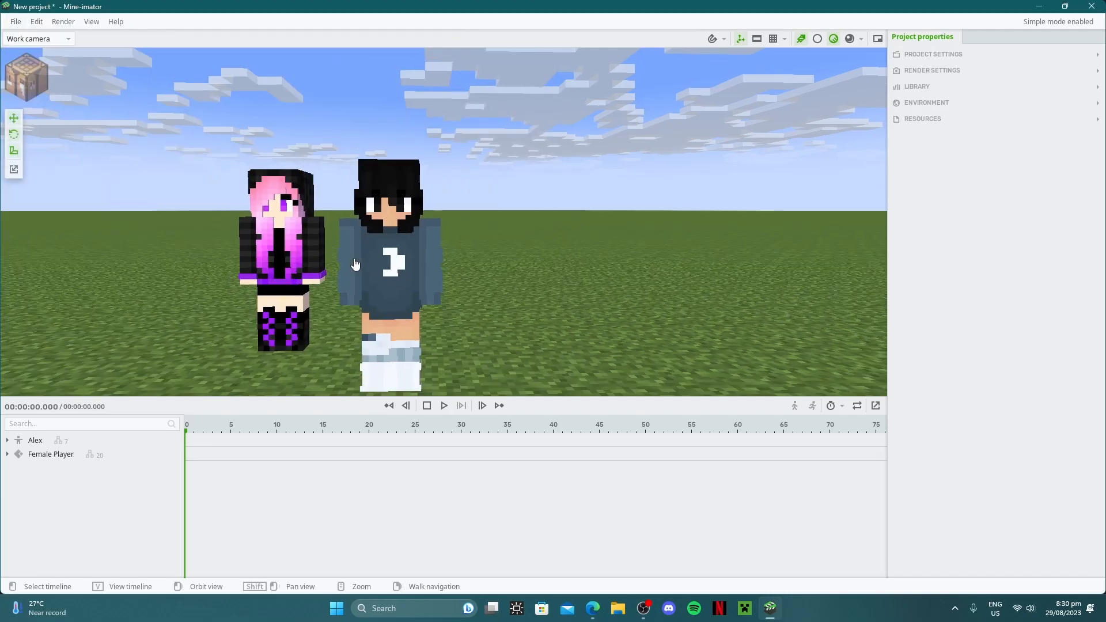
mouse_move(196, 264)
right_down()
mouse_move(231, 271)
mouse_move(179, 276)
mouse_move(193, 275)
right_up()
key(a)
scroll(242, 276, up, 5)
mouse_move(335, 222)
right_down()
mouse_move(391, 223)
mouse_move(335, 223)
right_up()
drag(336, 223, 534, 234)
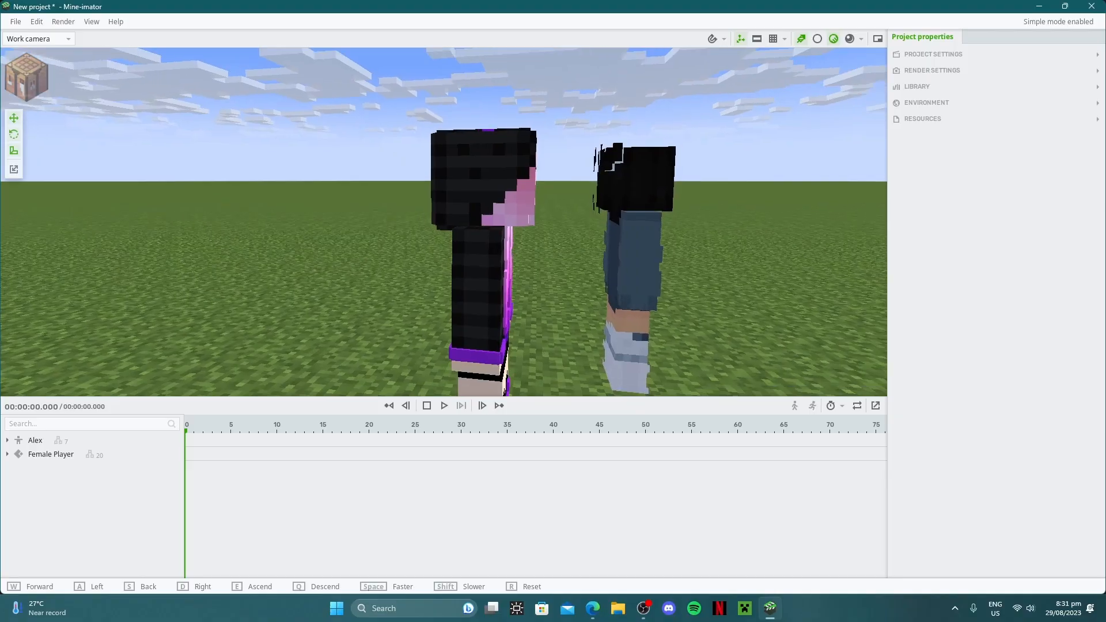
right_drag(353, 226, 353, 226)
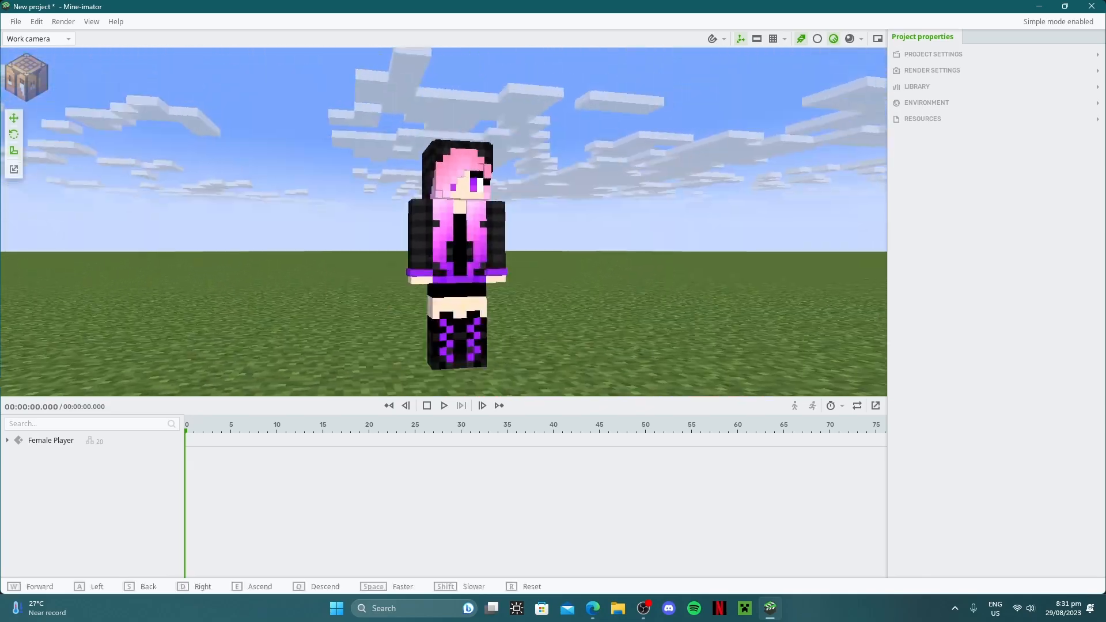
right_drag(353, 226, 353, 227)
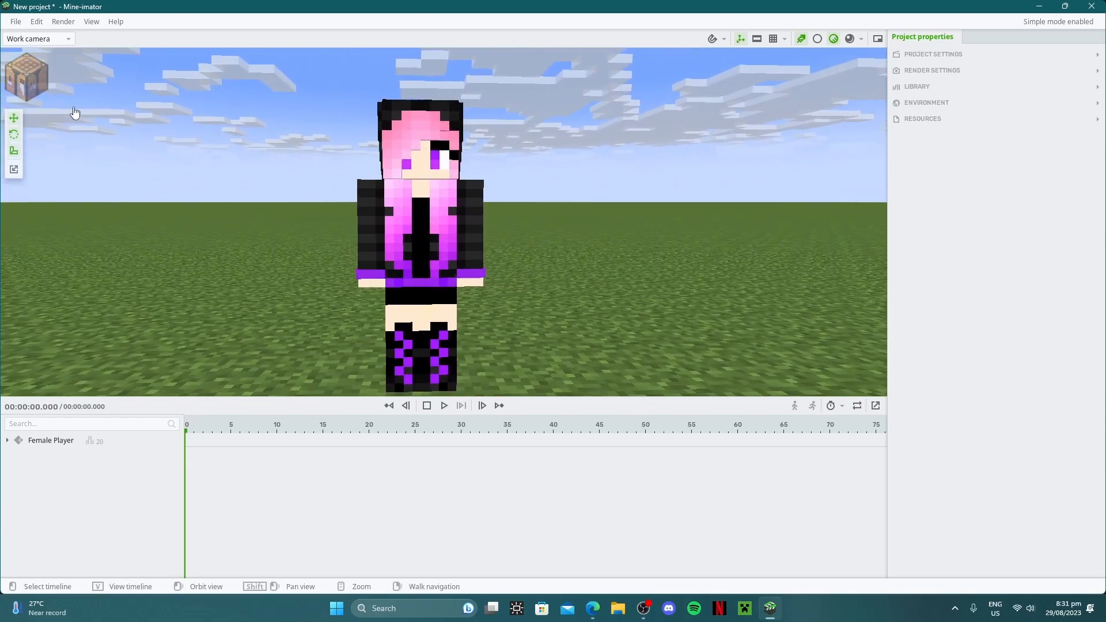
click(45, 75)
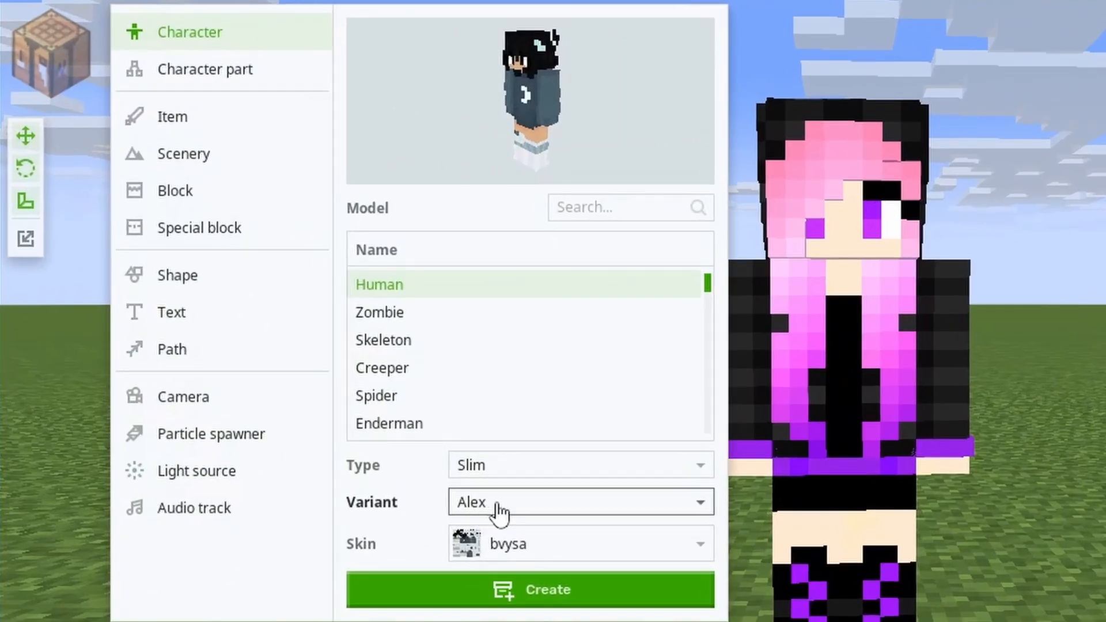
click(527, 552)
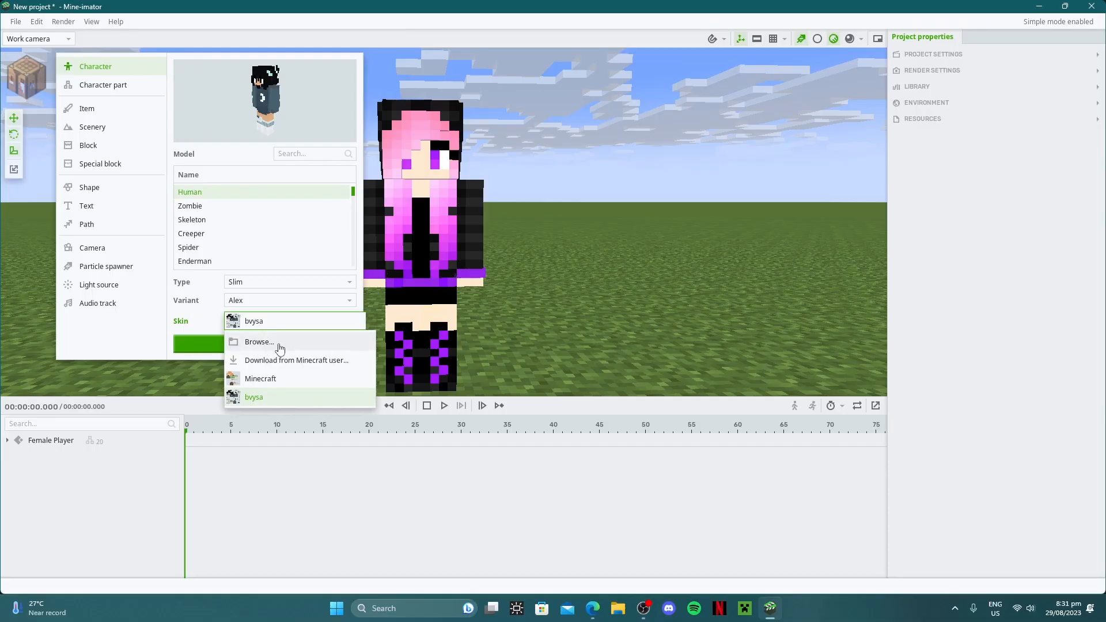
click(139, 328)
- Set the material texture of the Female Player rig to the bvysa skin
click(51, 443)
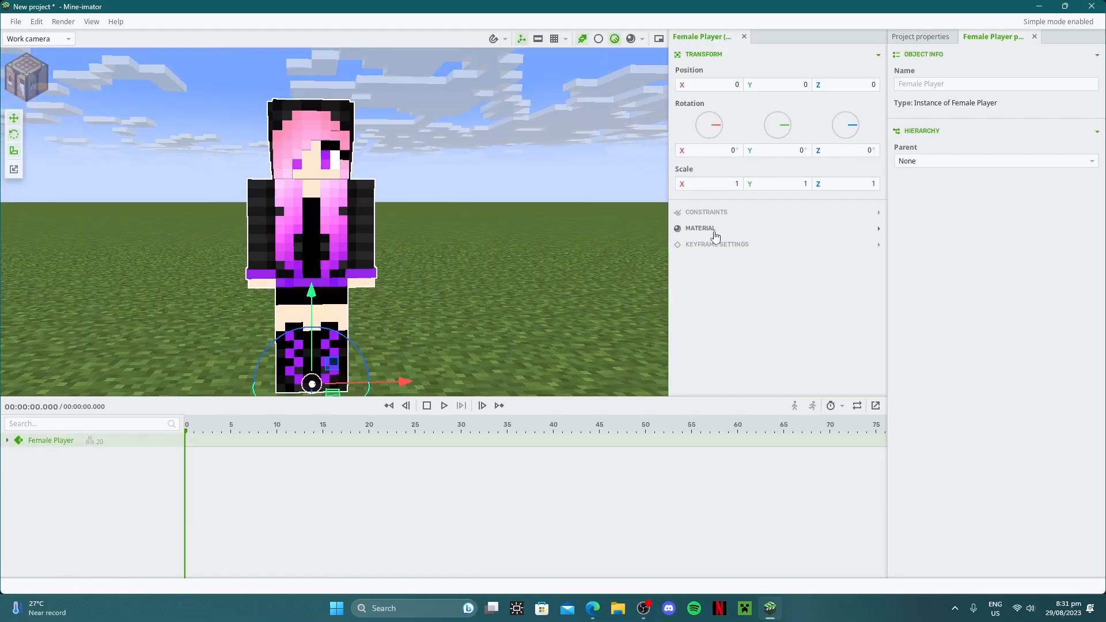
click(714, 231)
click(725, 262)
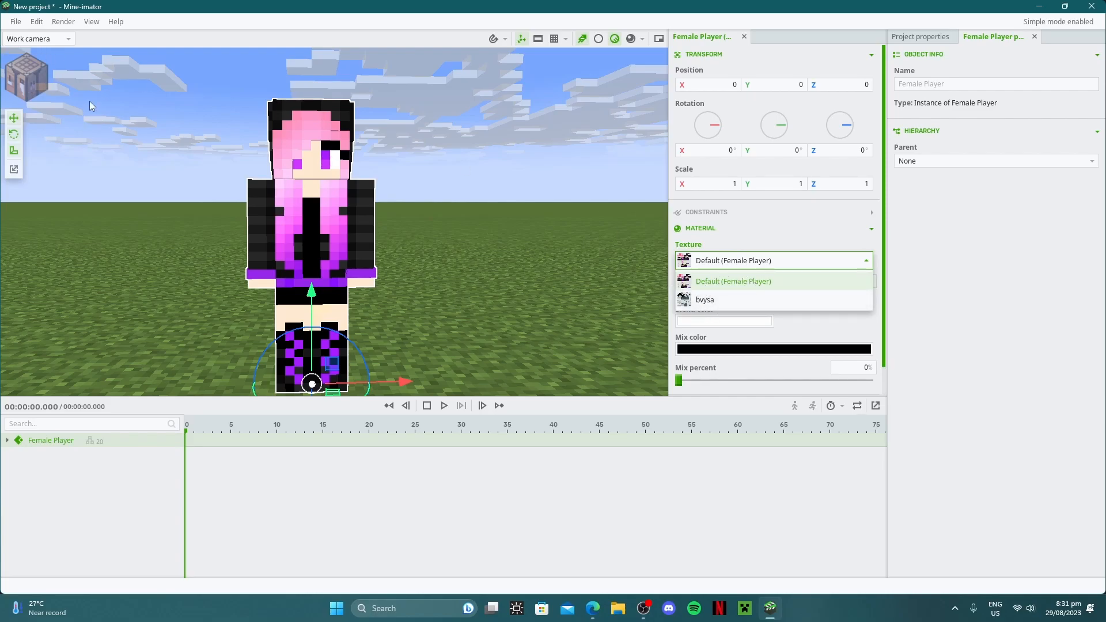
click(713, 300)
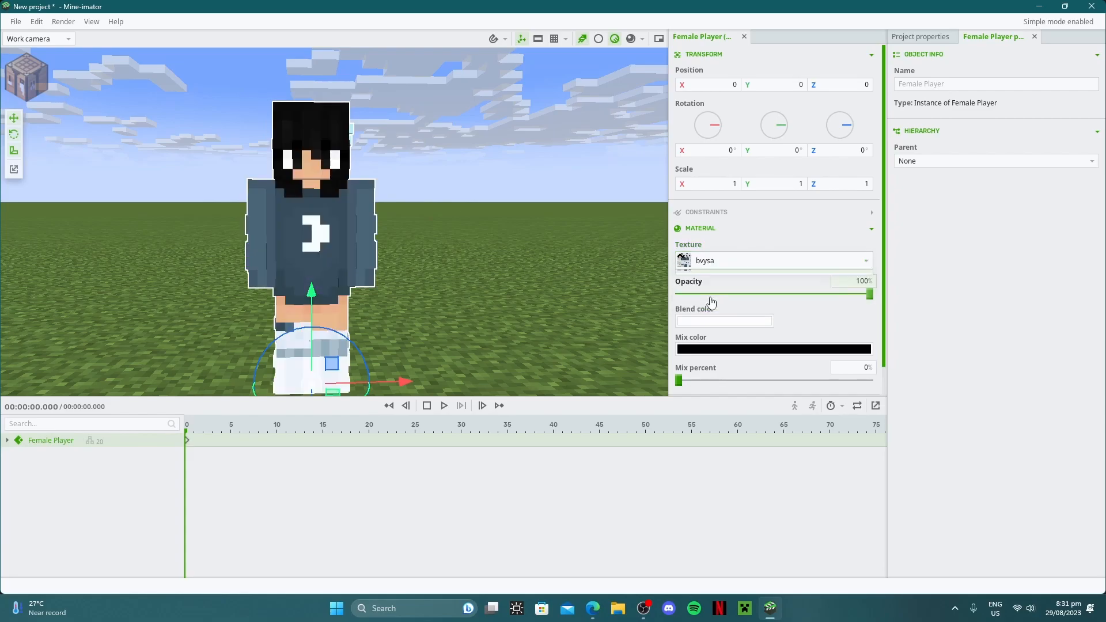
- Examine the extruded skin layers on the rig's head and hair clip from the front and the side
right_drag(435, 237, 435, 171)
key(w)
drag(435, 171, 418, 122)
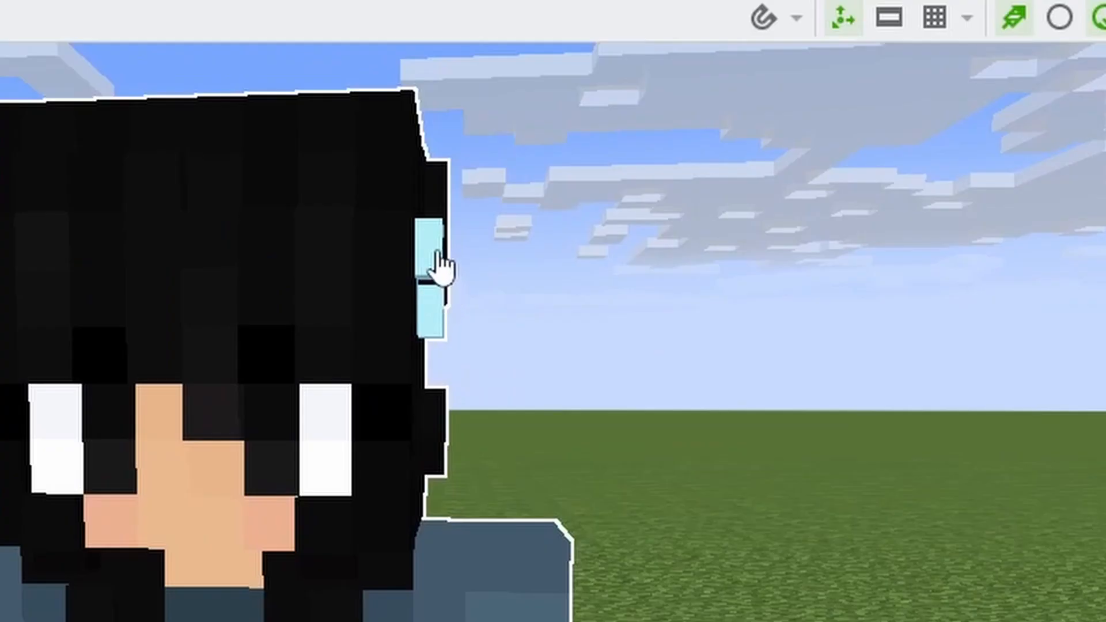
drag(592, 361, 504, 399)
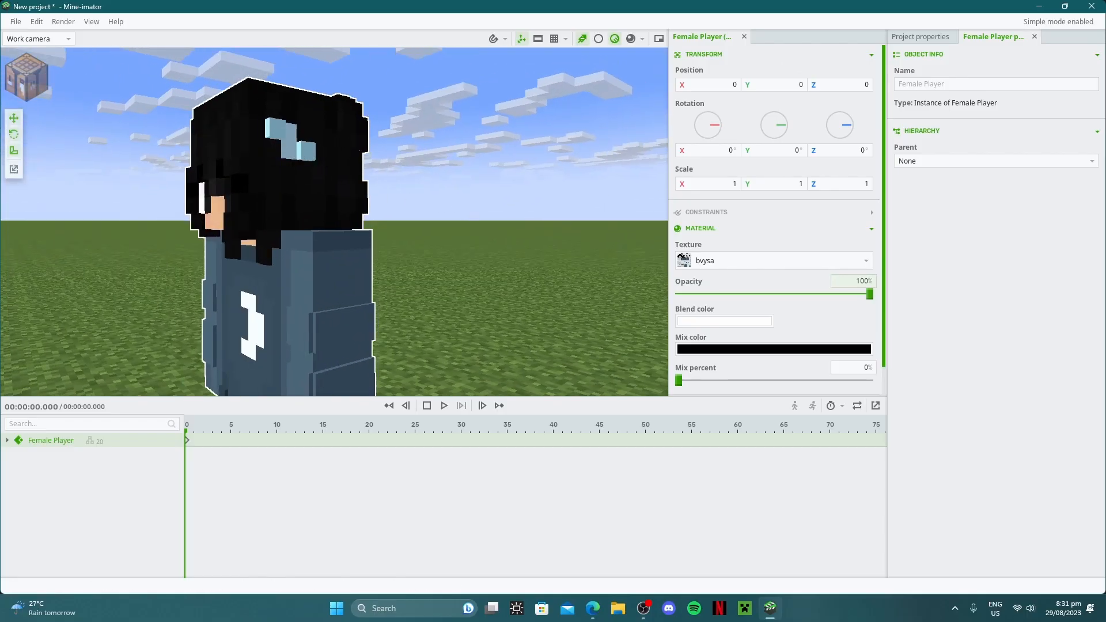
middle_drag(274, 150, 357, 153)
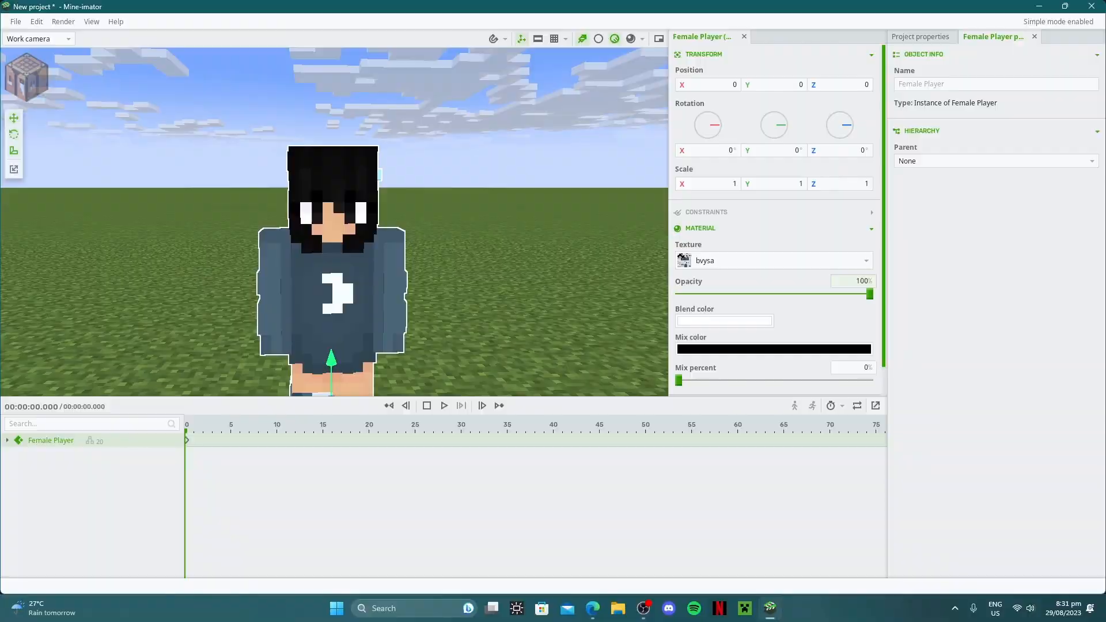
- Pose the Female Player's arms: raise the left arm to about -89° X and 77° Y with an 89° bend, and slightly bend the right arm
scroll(491, 232, down, 3)
right_drag(491, 232, 491, 252)
key(w)
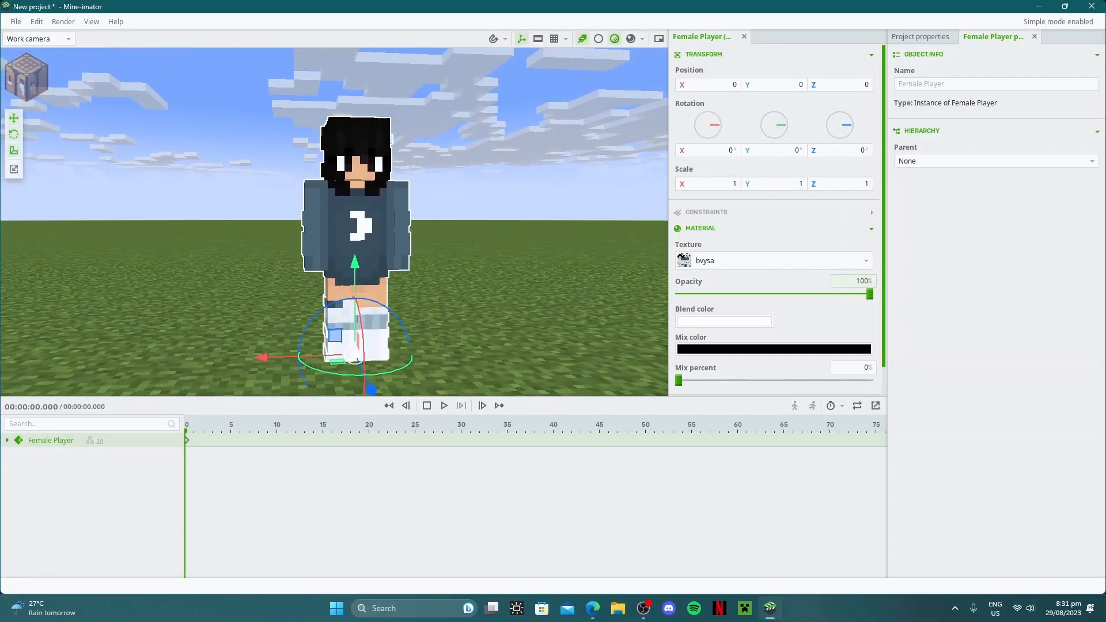
scroll(492, 252, up, 2)
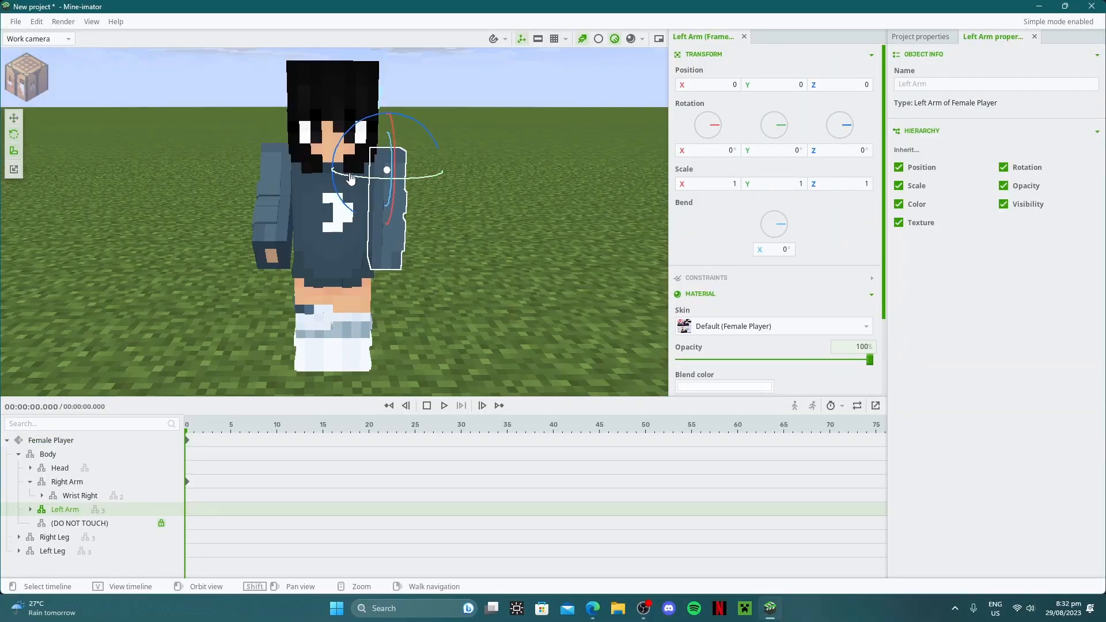
drag(350, 177, 444, 173)
drag(444, 173, 444, 174)
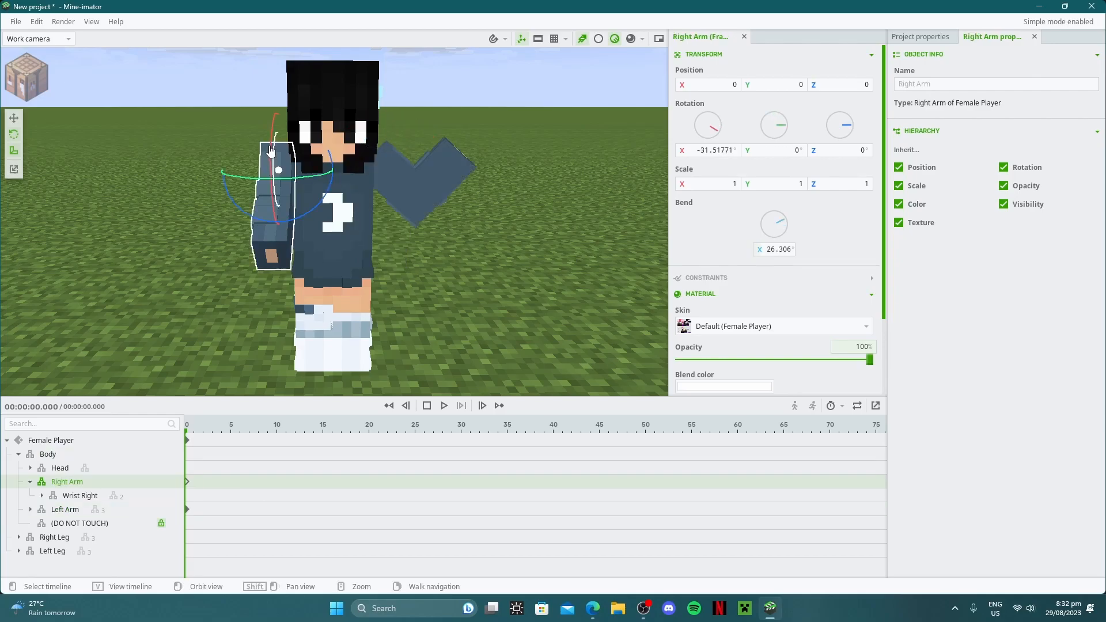
drag(271, 150, 271, 164)
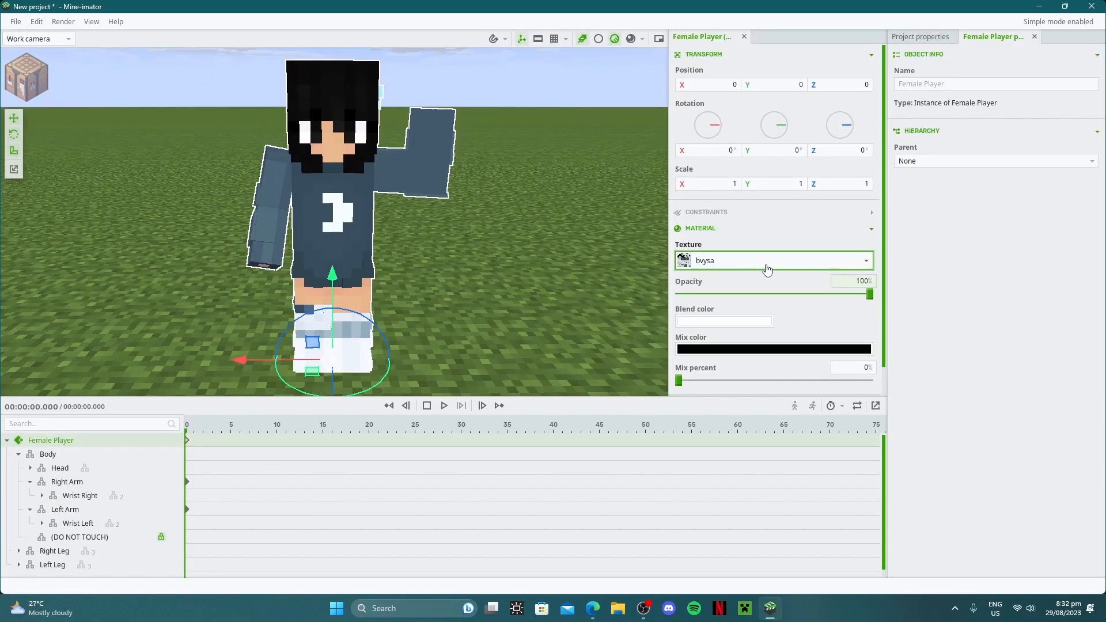
- Set the Female Player rig's material texture to the "bvysa for renders" skin and deselect the rig
click(766, 266)
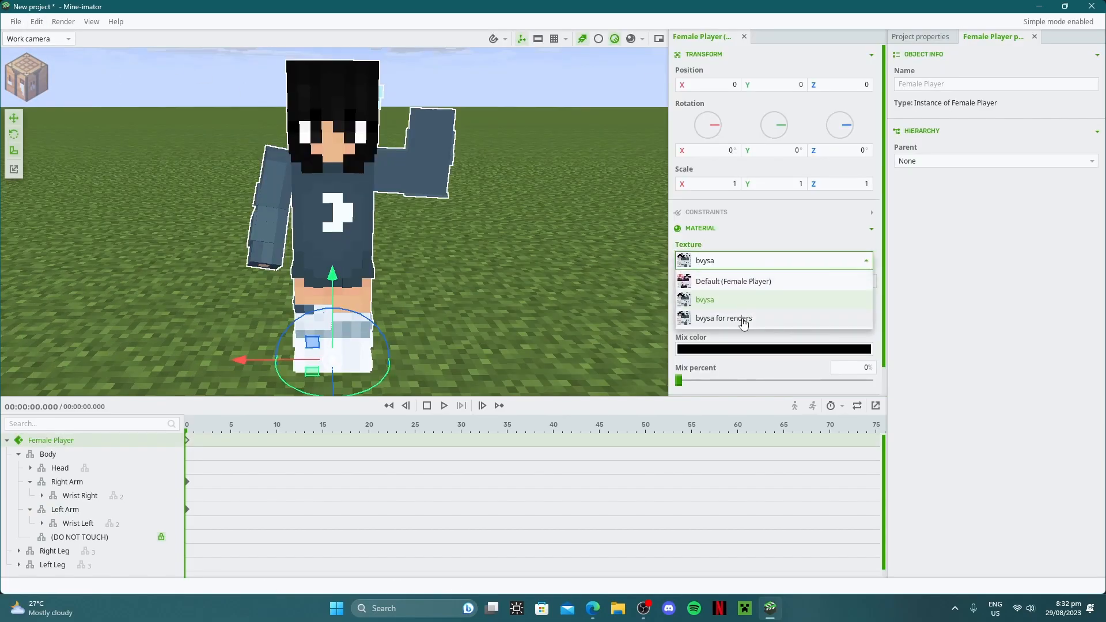
click(743, 319)
click(509, 237)
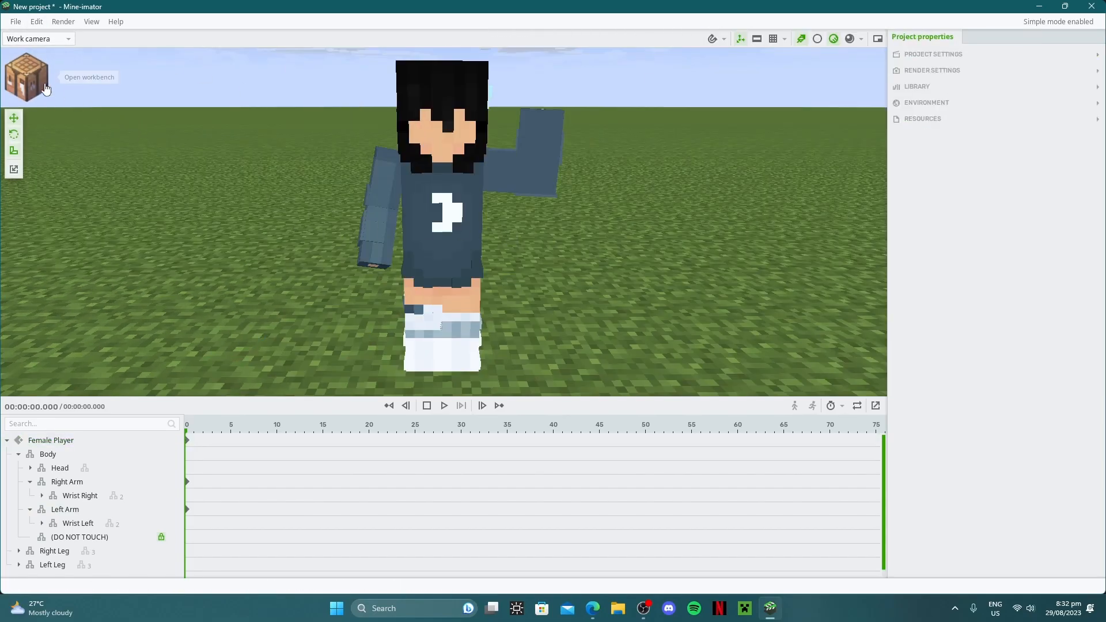
- Import the asset "!!! IMPORT !!!.miobject" from the FEMININE folder of LapisFR v2.0.0
click(16, 22)
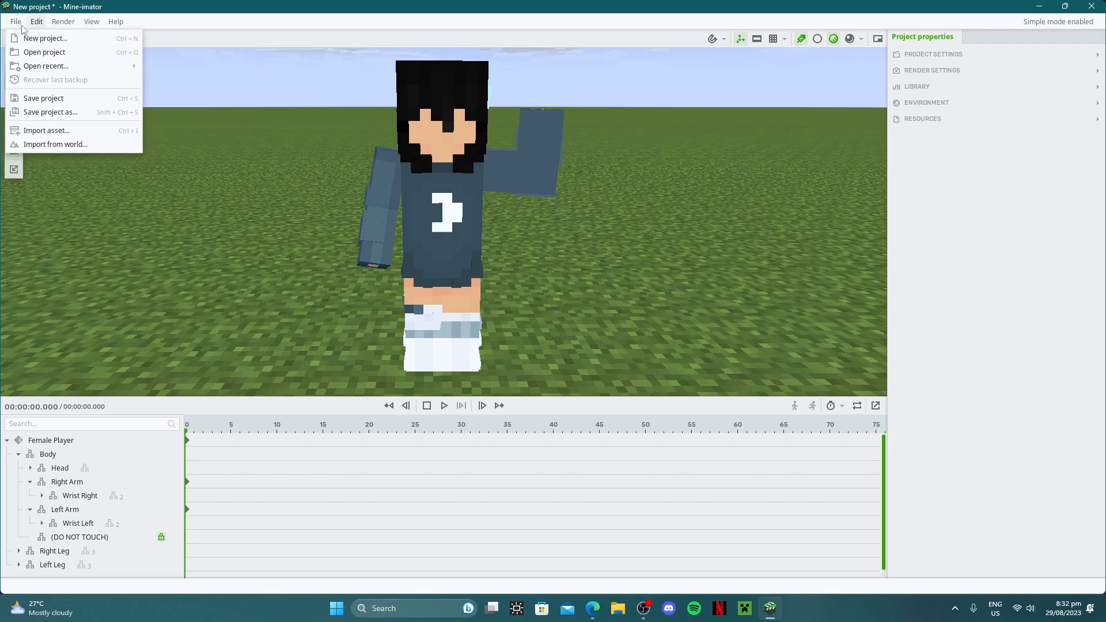
click(65, 130)
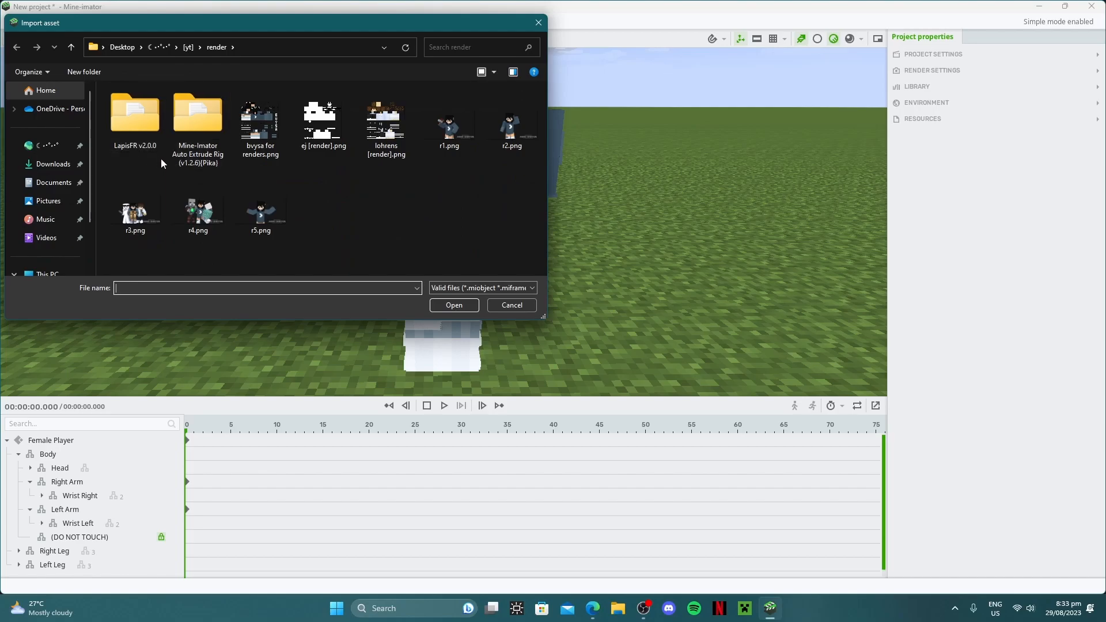
double_click(143, 137)
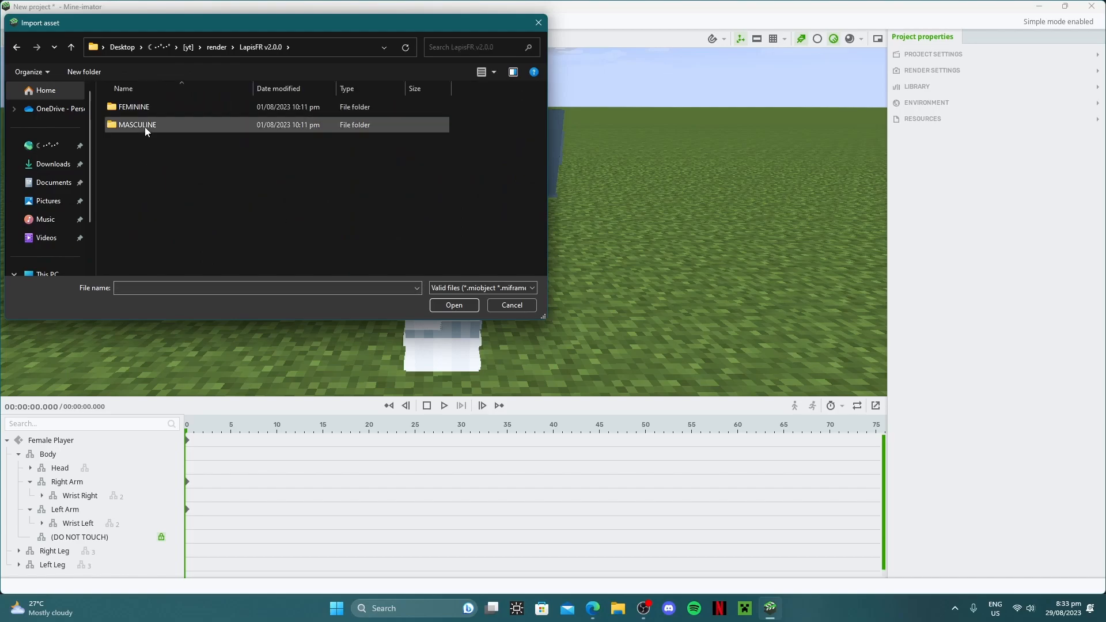
double_click(144, 108)
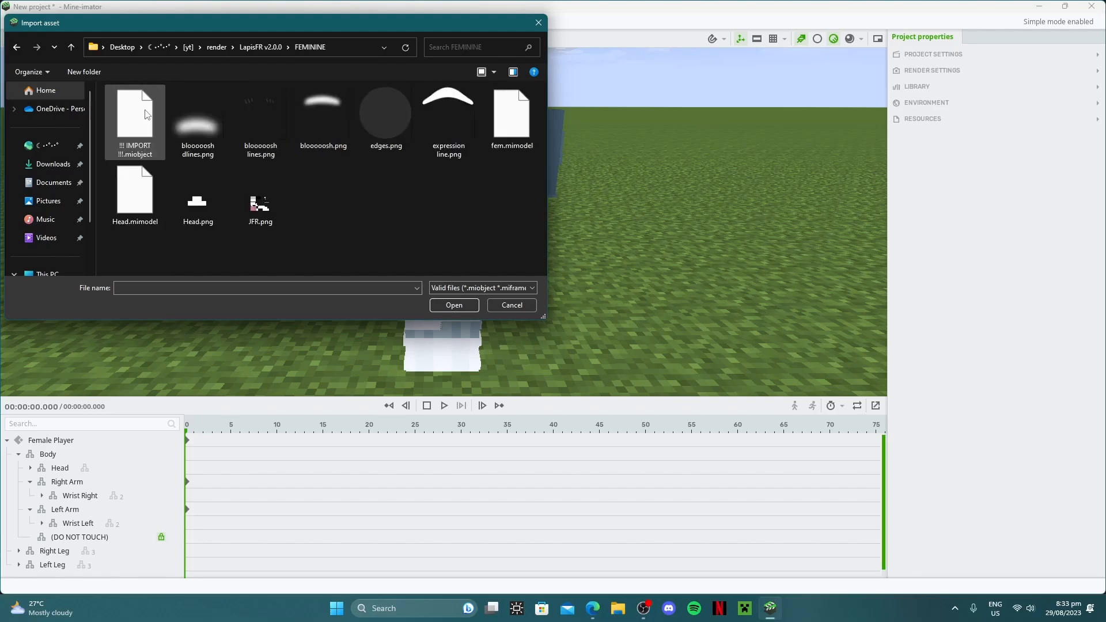
click(260, 48)
double_click(141, 109)
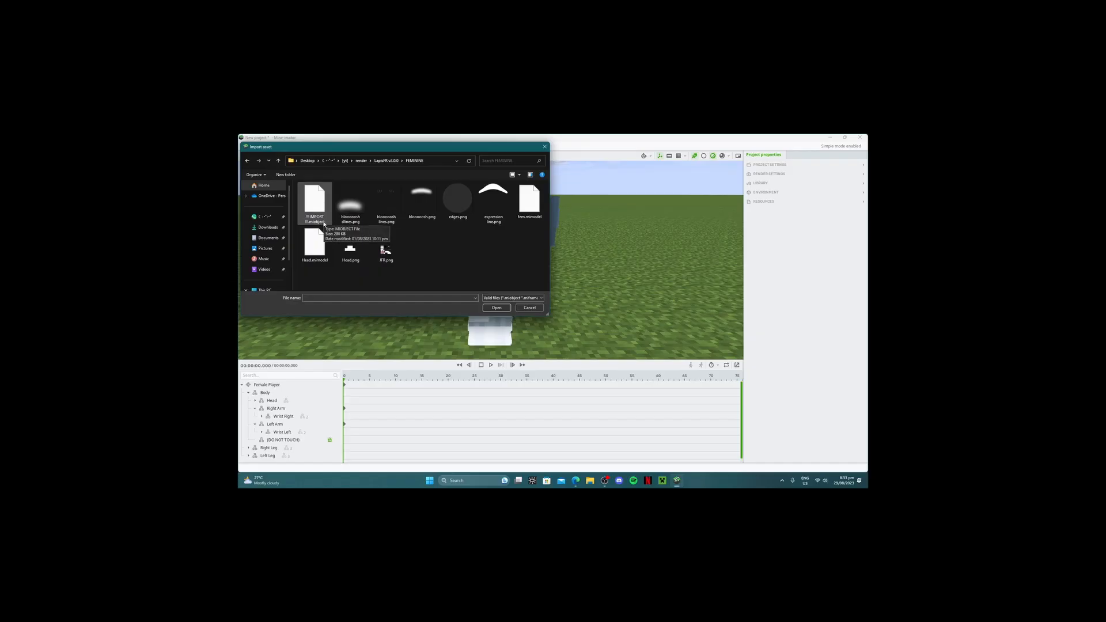
click(319, 207)
click(496, 308)
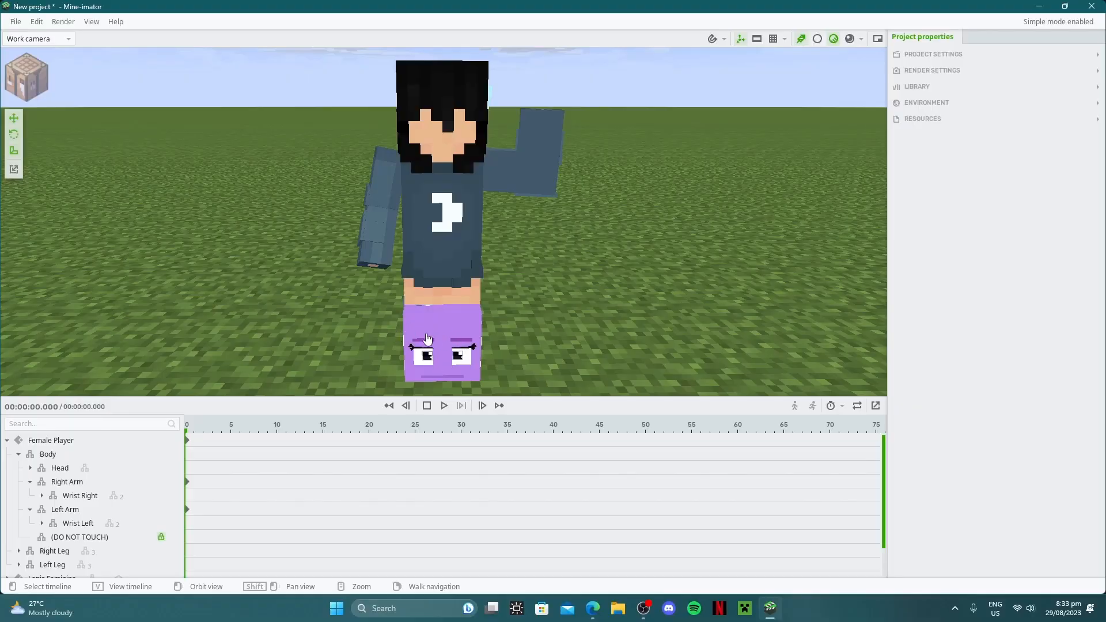
- Delete the "DELETE THIS" placeholder head that came with the imported face rig
scroll(116, 480, down, 2)
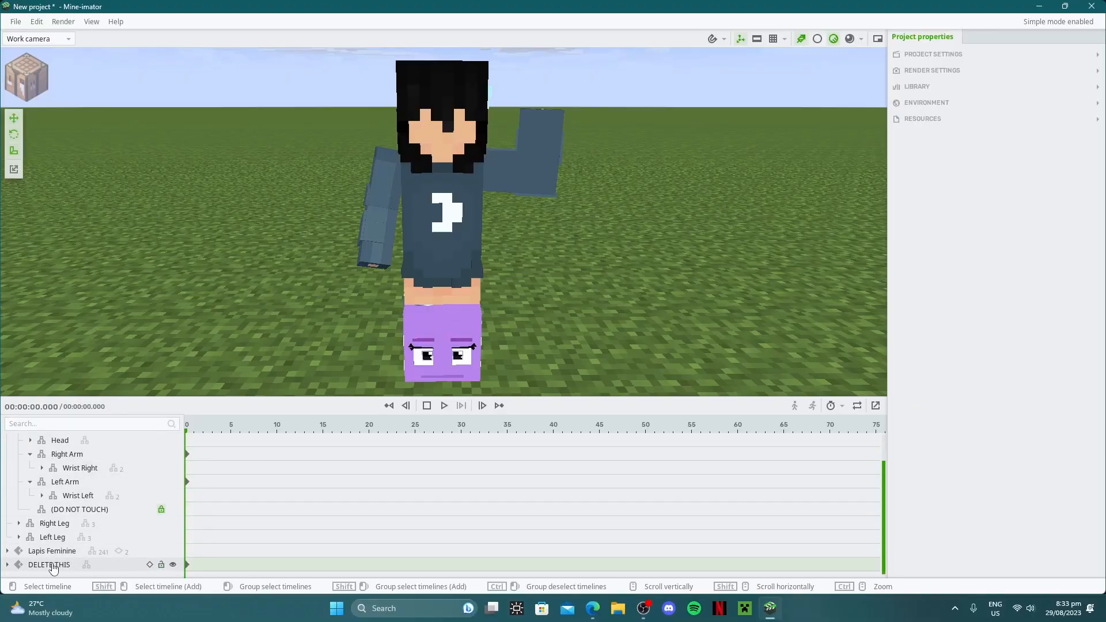
click(49, 565)
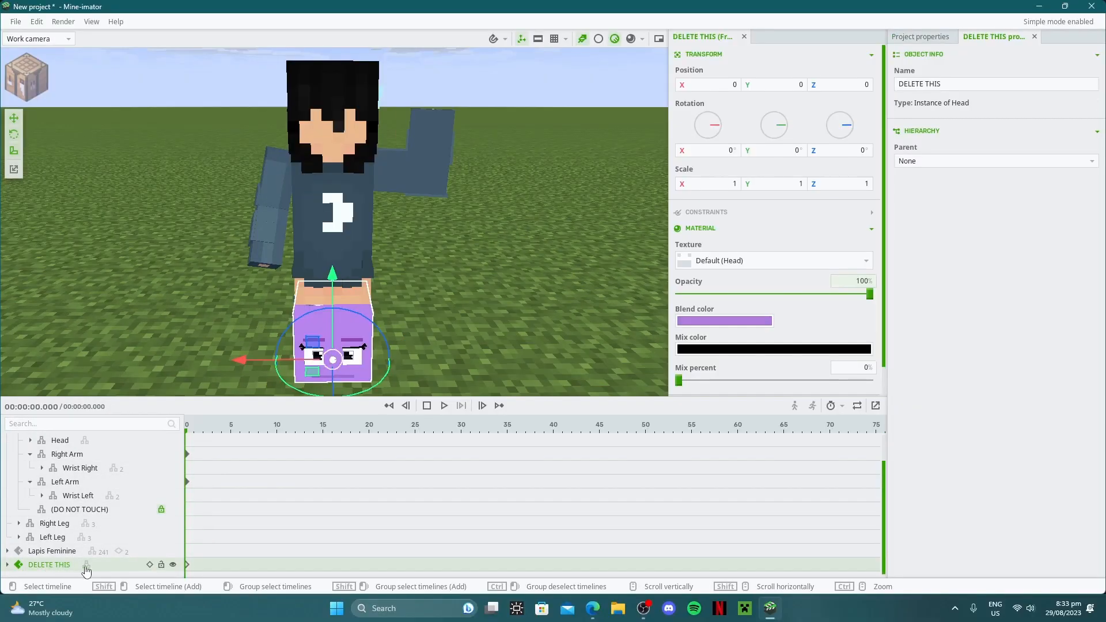
key(Delete)
- Parent the Lapis Feminine face rig to the Female Player's Head and try rotating the head with it
click(53, 554)
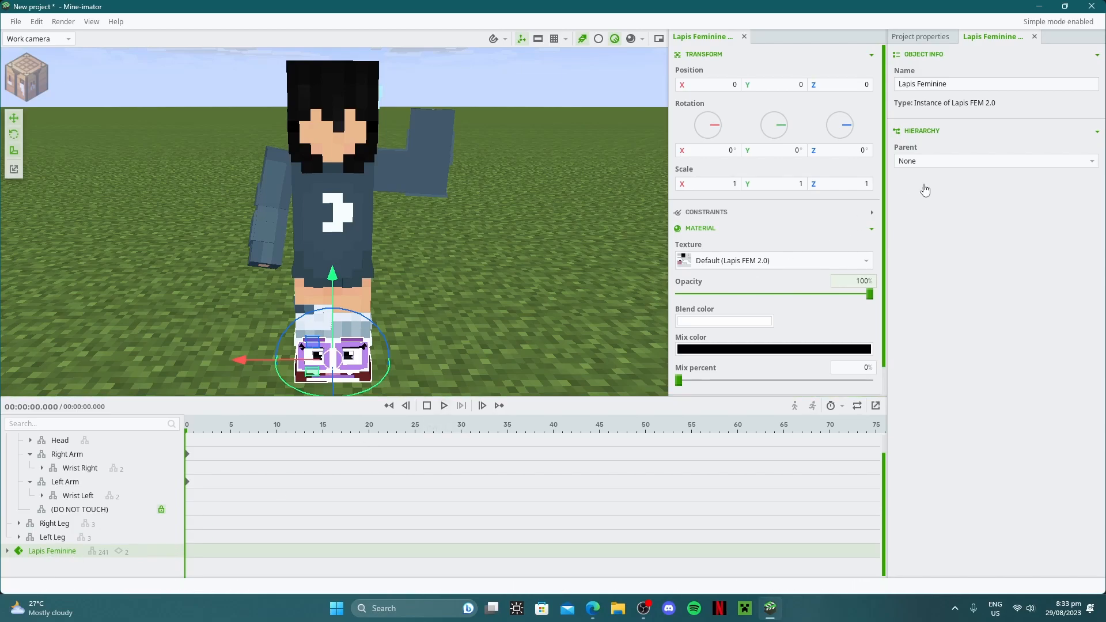
click(935, 163)
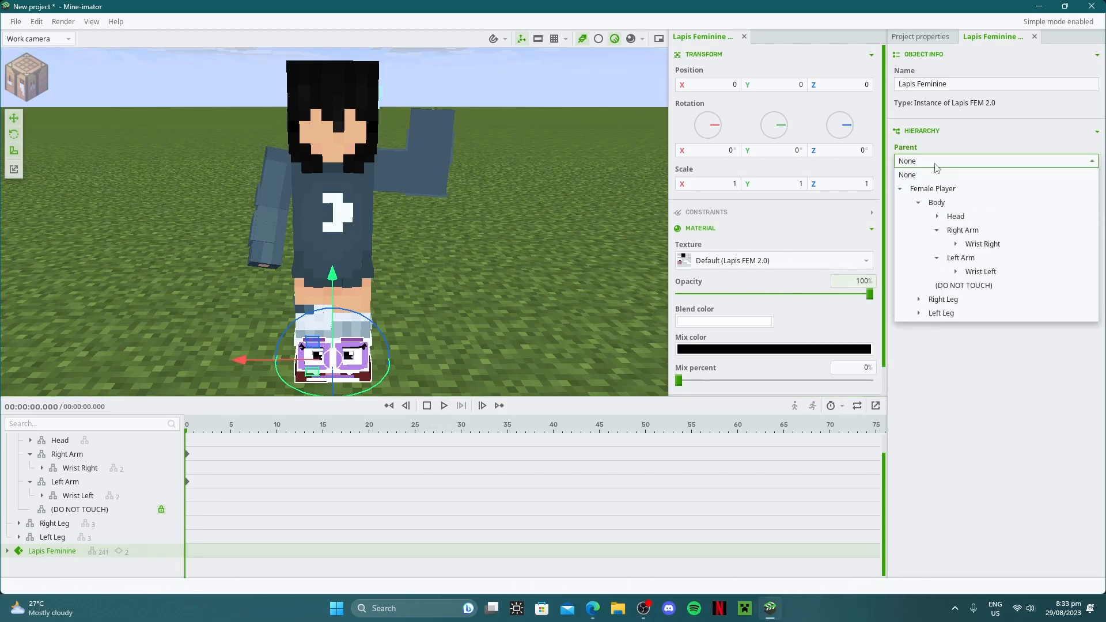
click(957, 219)
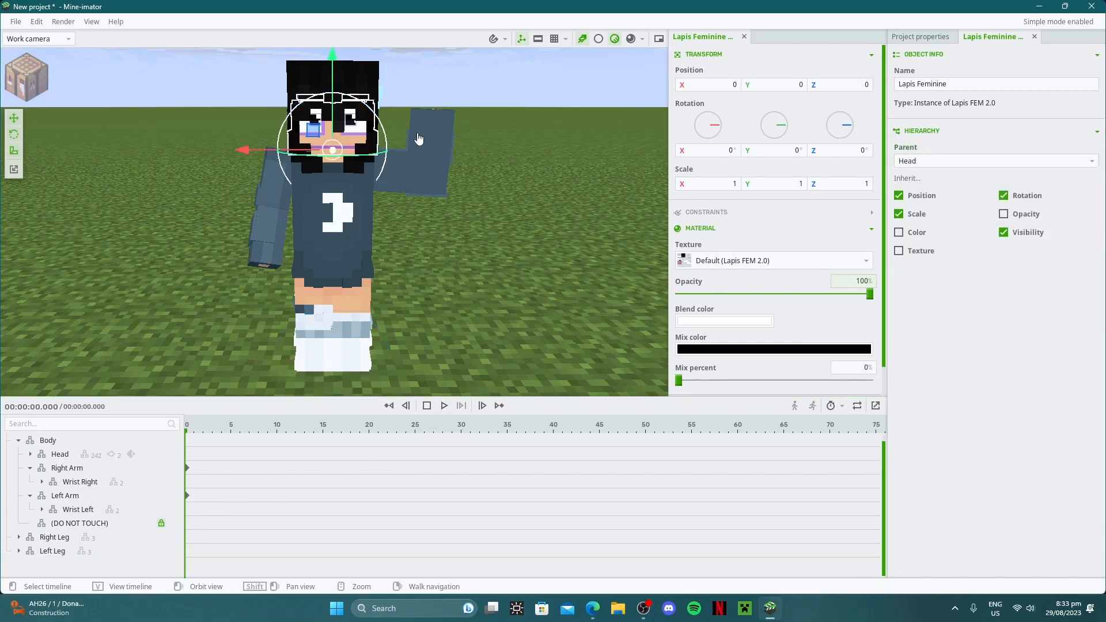
click(59, 455)
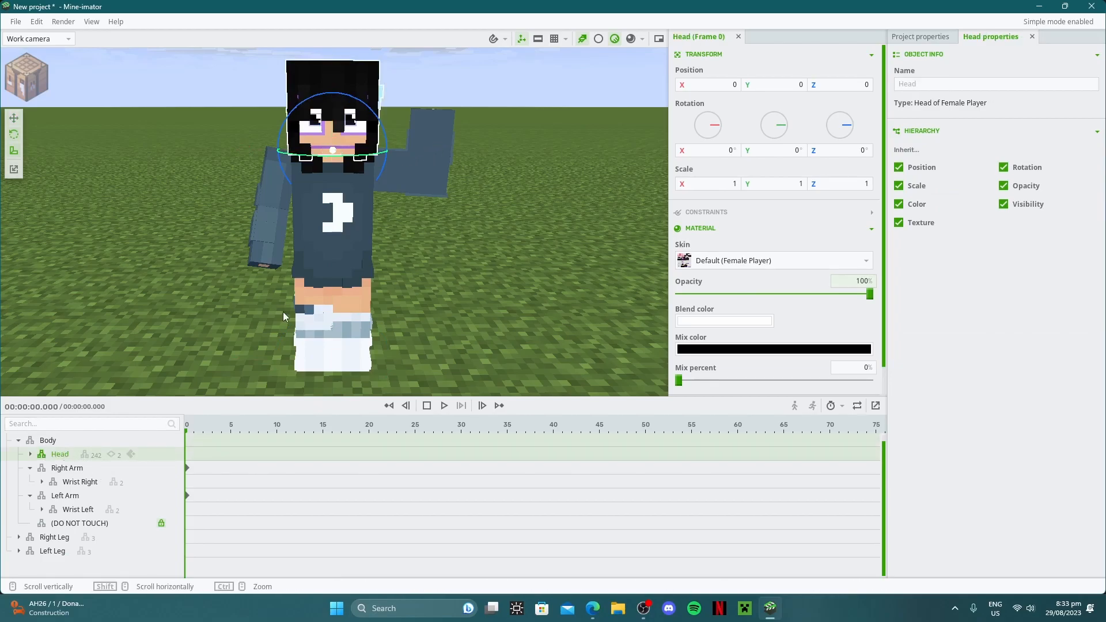
mouse_move(387, 128)
mouse_down()
mouse_move(392, 139)
mouse_move(381, 133)
mouse_move(402, 126)
mouse_up()
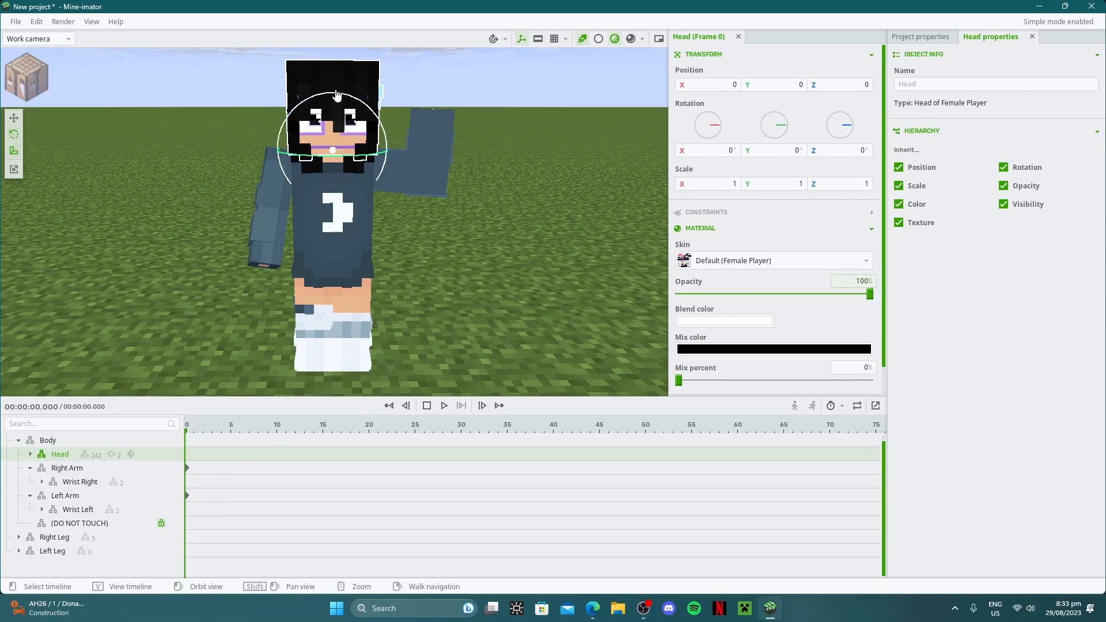
- Scale the Lapis Feminine face rig to about 0.912 in X and 0.736 in Y so it fits the head
scroll(421, 276, up, 4)
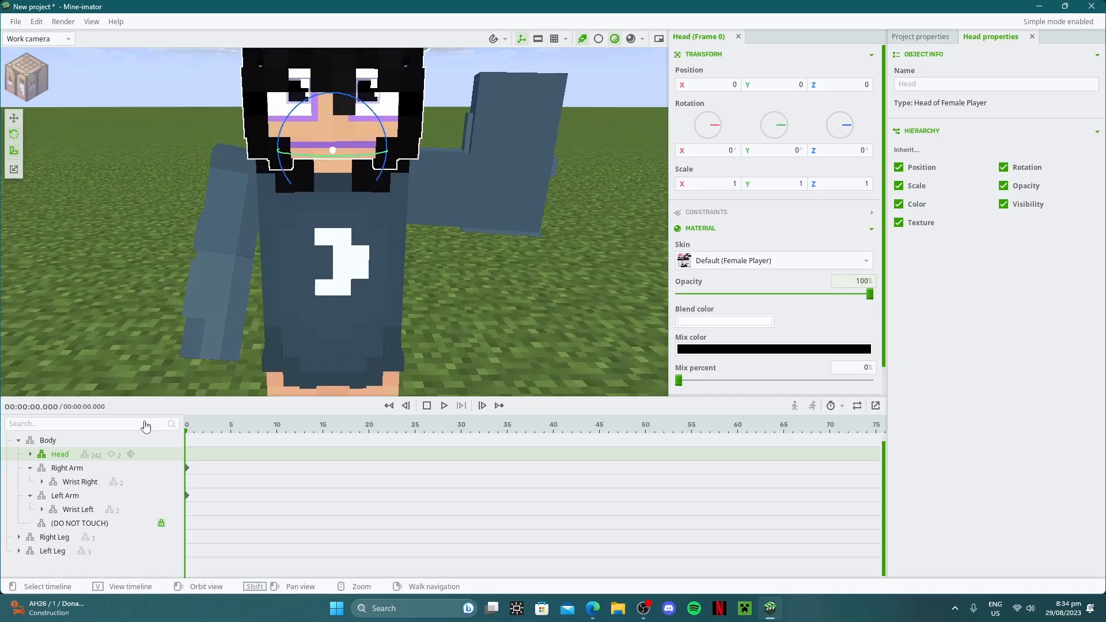
click(30, 455)
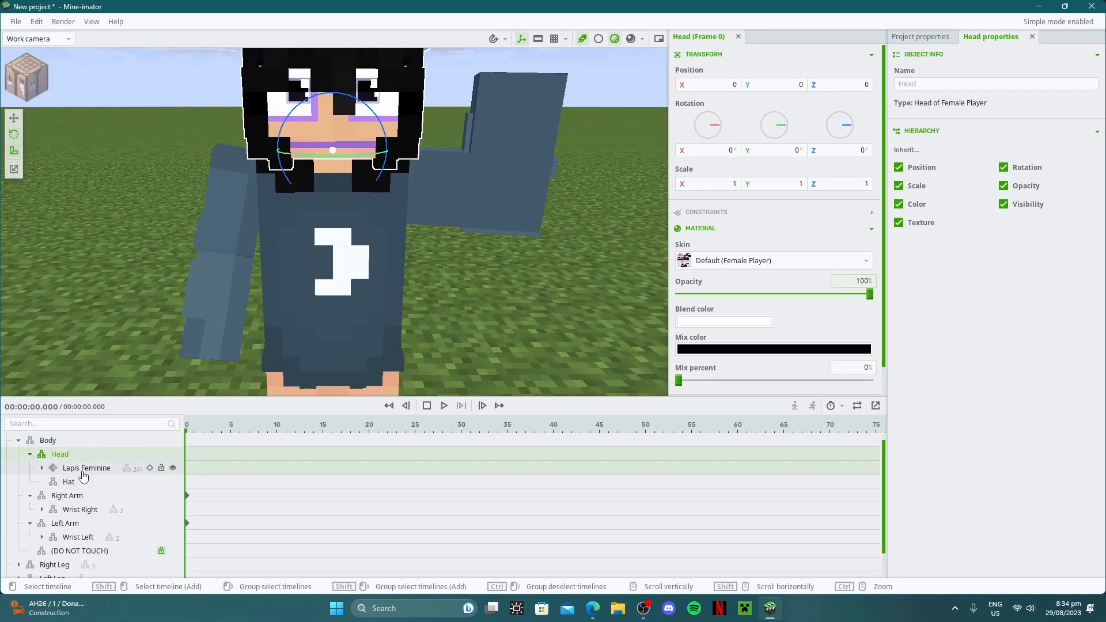
click(85, 469)
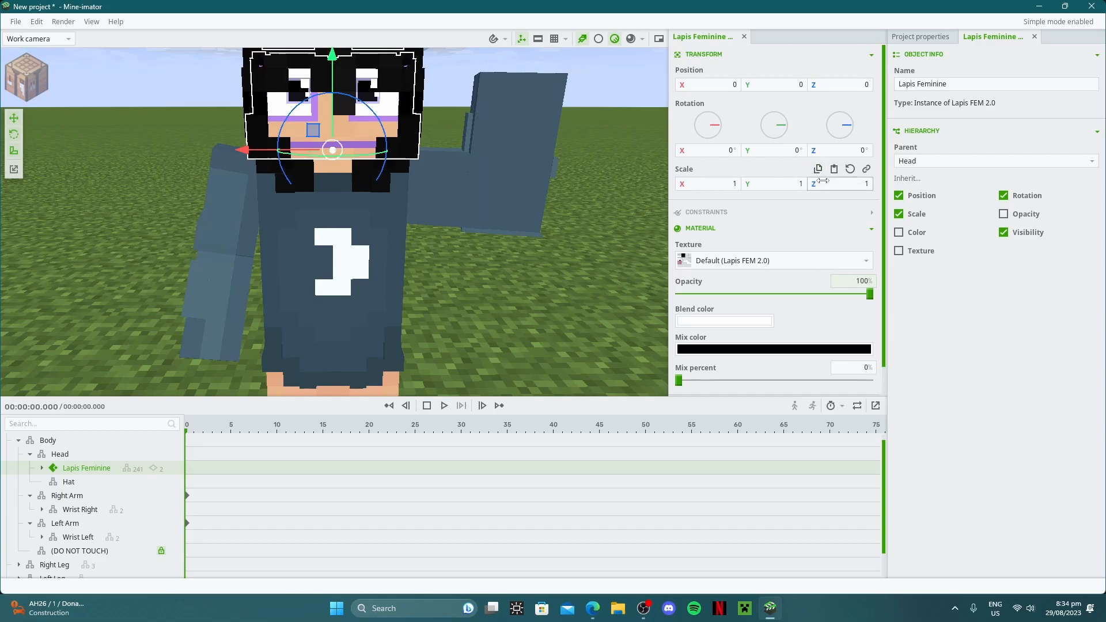
click(867, 170)
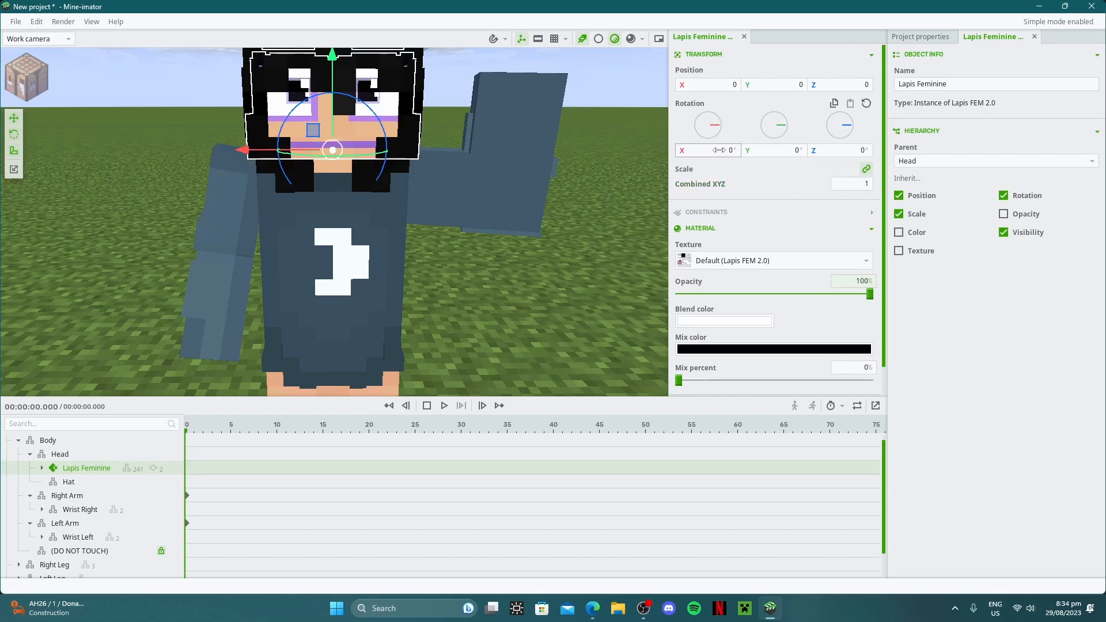
click(867, 172)
drag(714, 184, 710, 185)
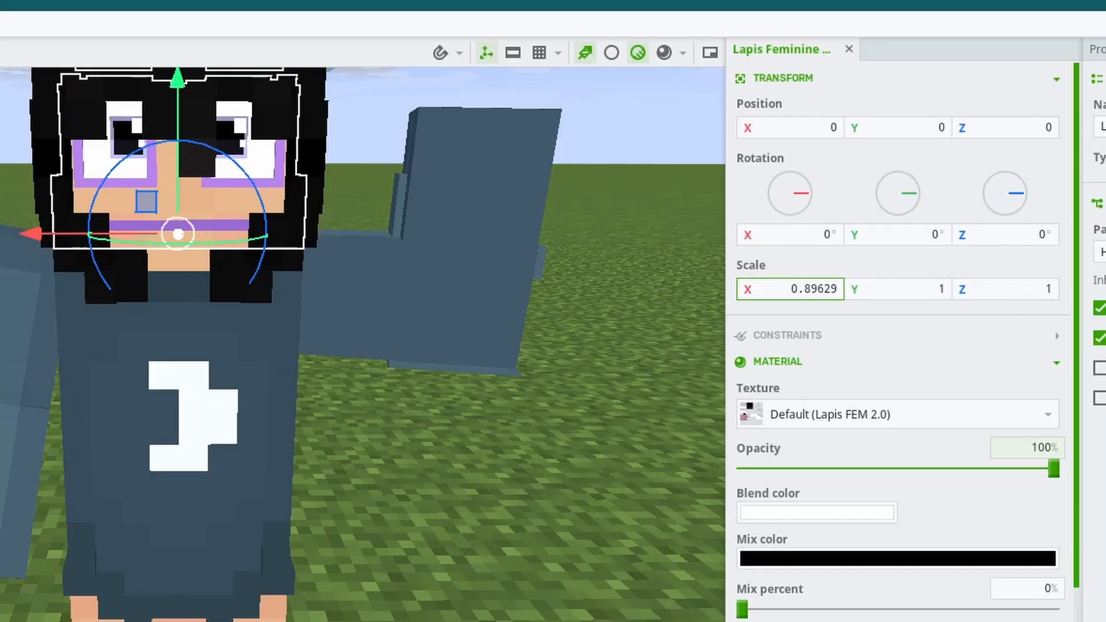
drag(790, 289, 792, 289)
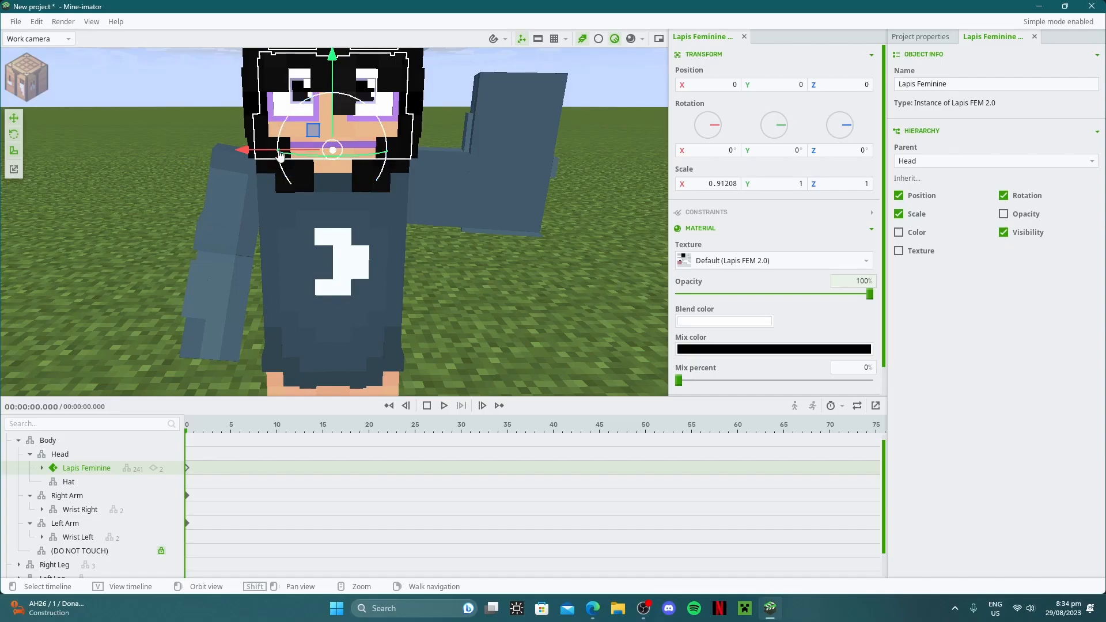
drag(774, 182, 752, 182)
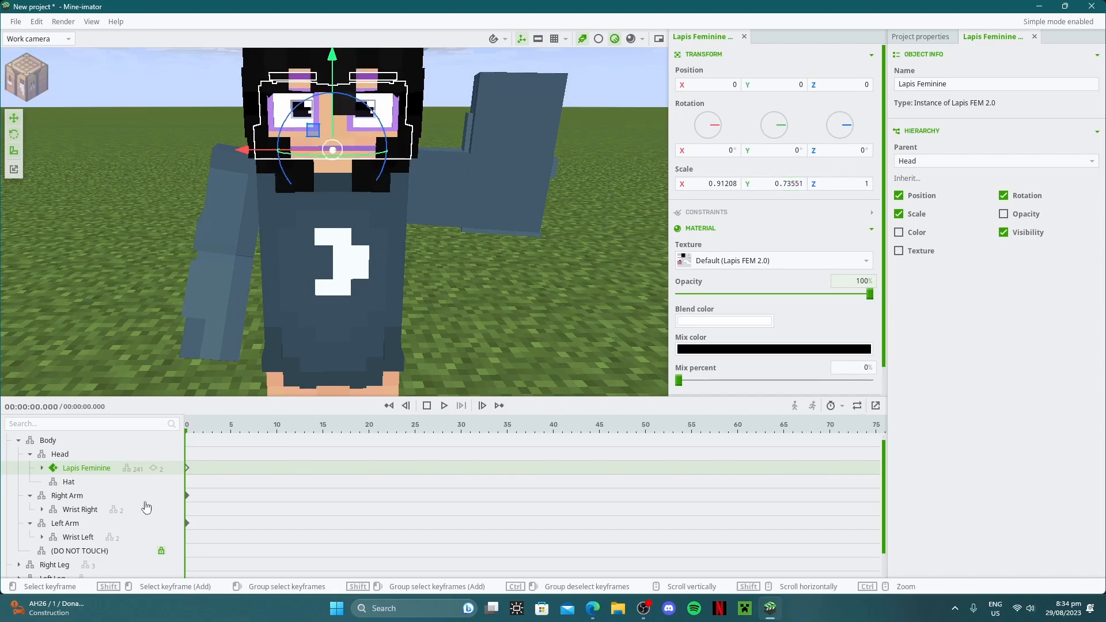
click(511, 229)
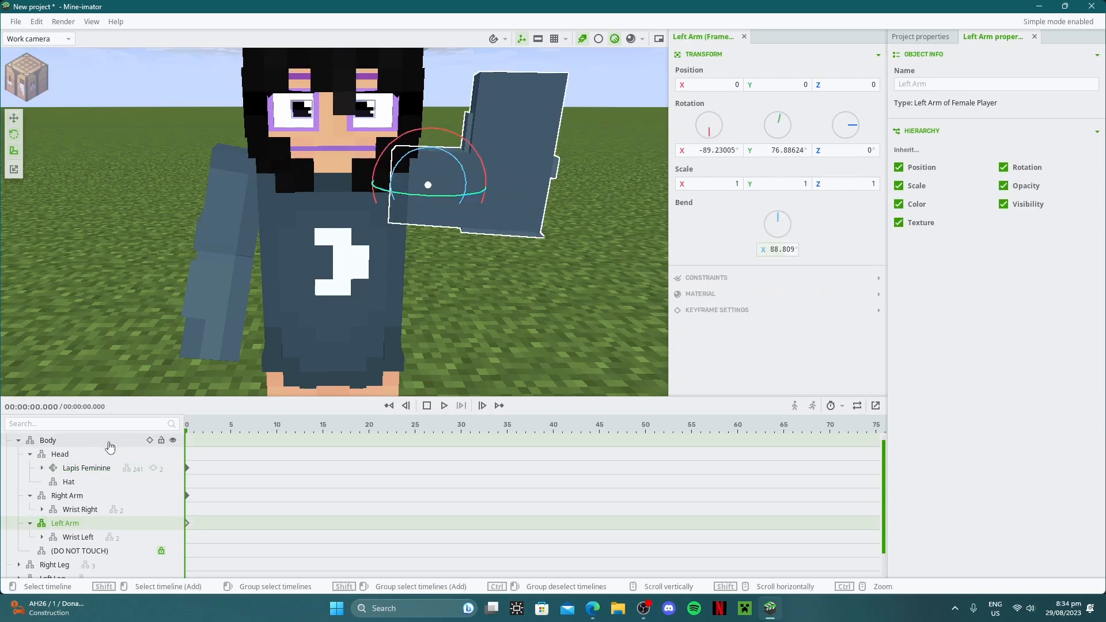
click(84, 468)
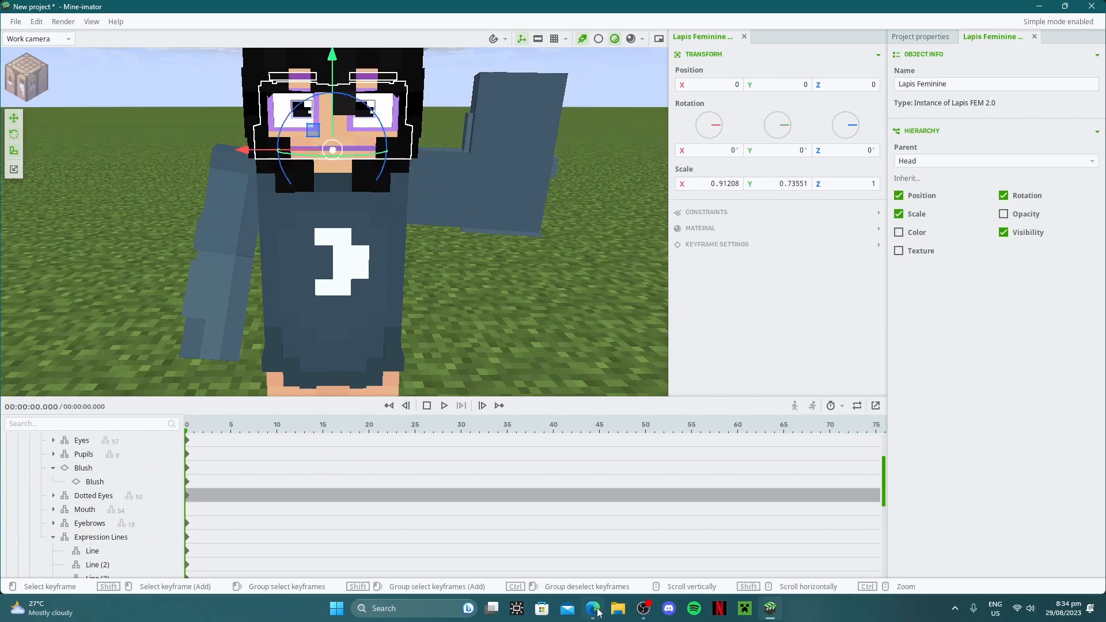
- Switch to Edge, open the Minecraft Skin Editor in a new tab and get the skin tone's hex code deae83 from the bvysa skin
click(594, 608)
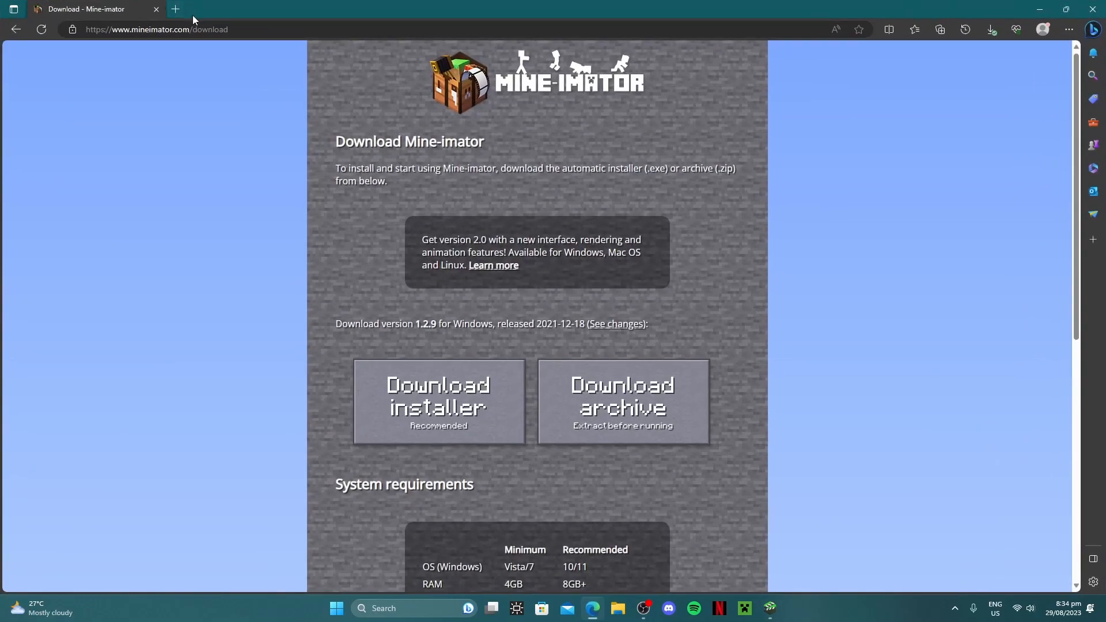
click(174, 11)
click(227, 50)
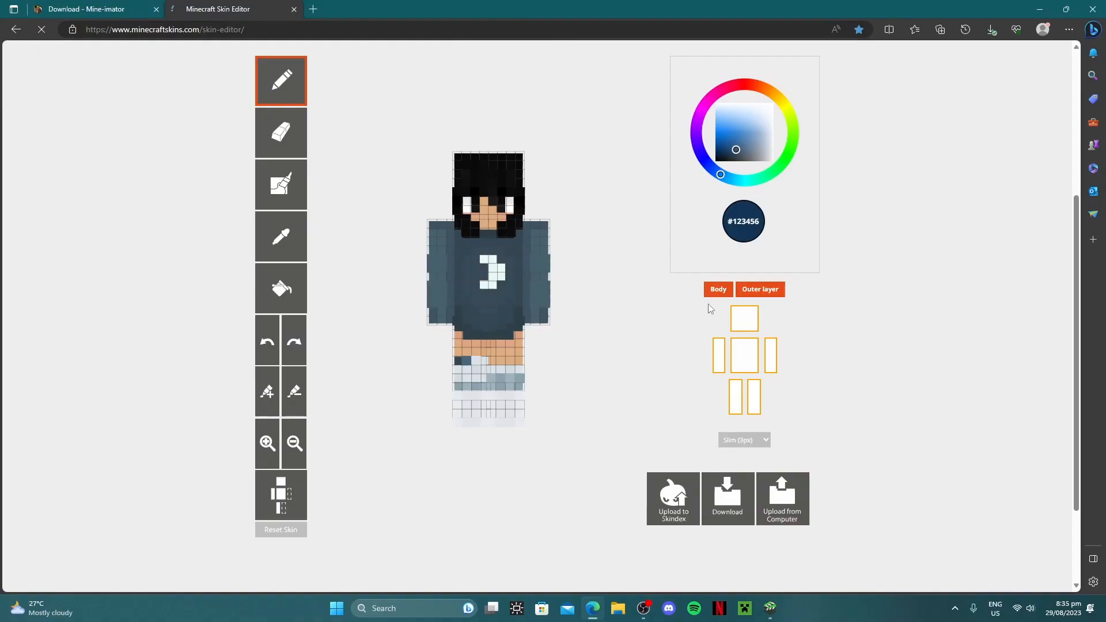
click(267, 525)
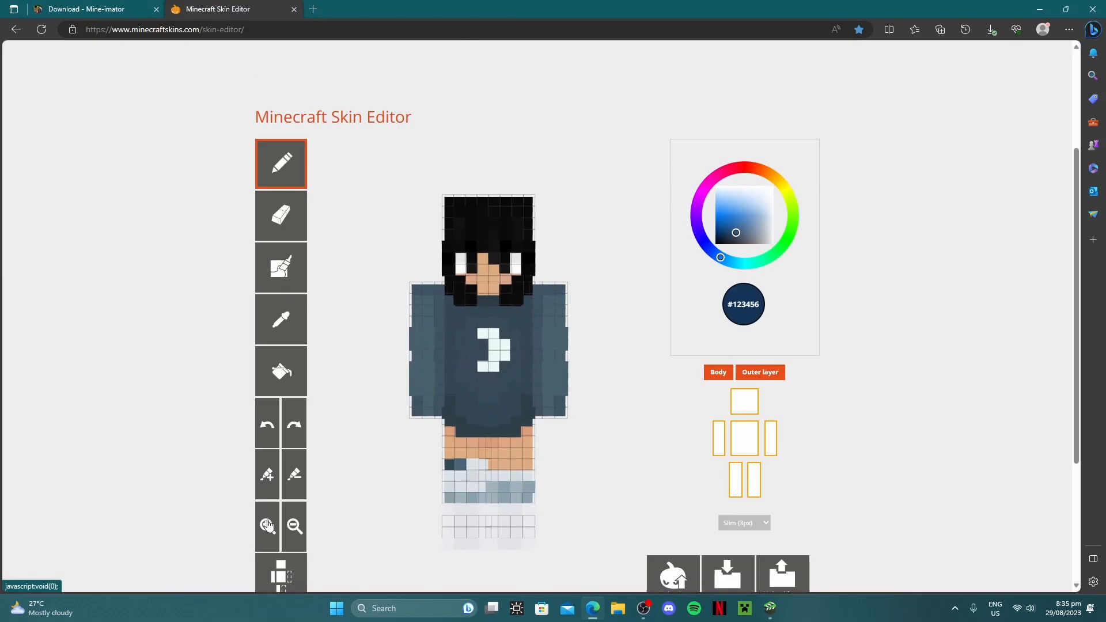
right_click(736, 304)
click(766, 373)
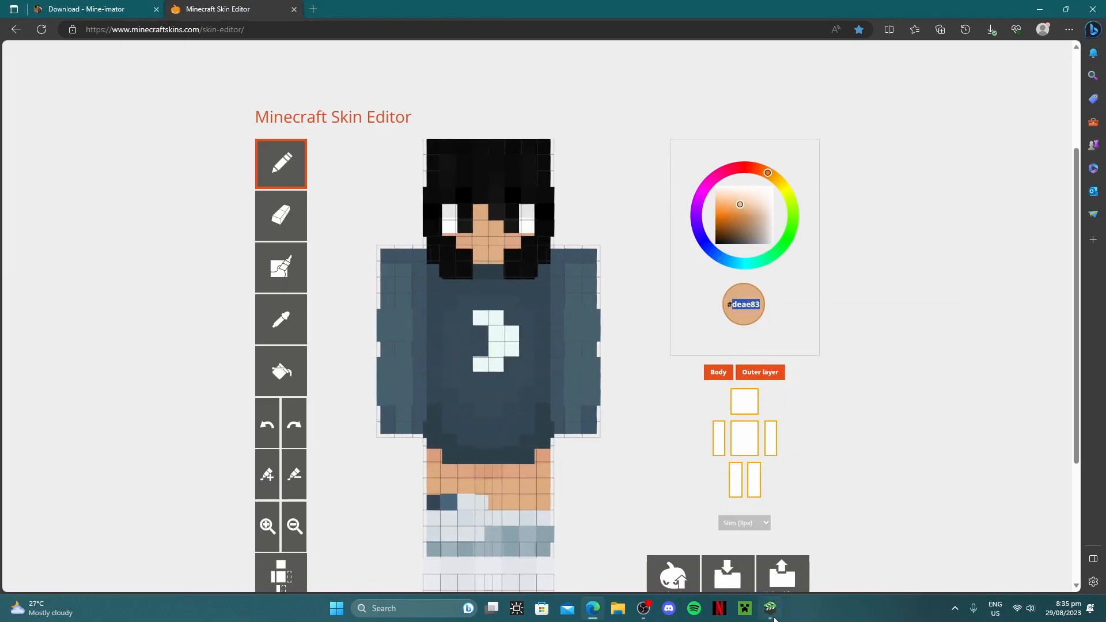
- Switch to Mine-imator and set the blend color of the face rig's Eyes to hex deae83
click(770, 609)
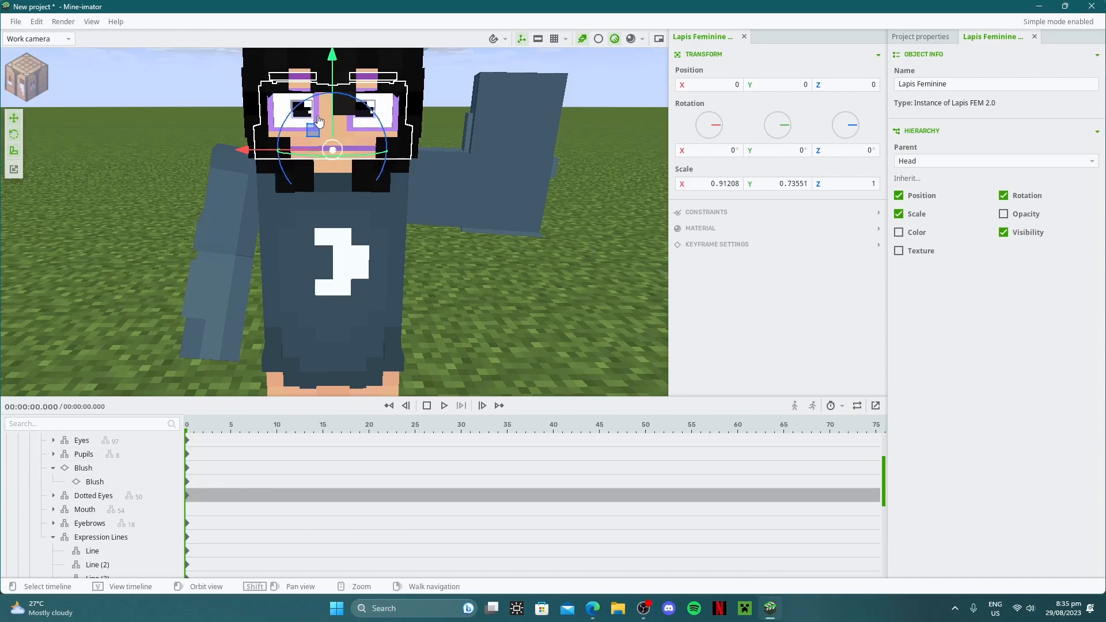
scroll(55, 483, up, 3)
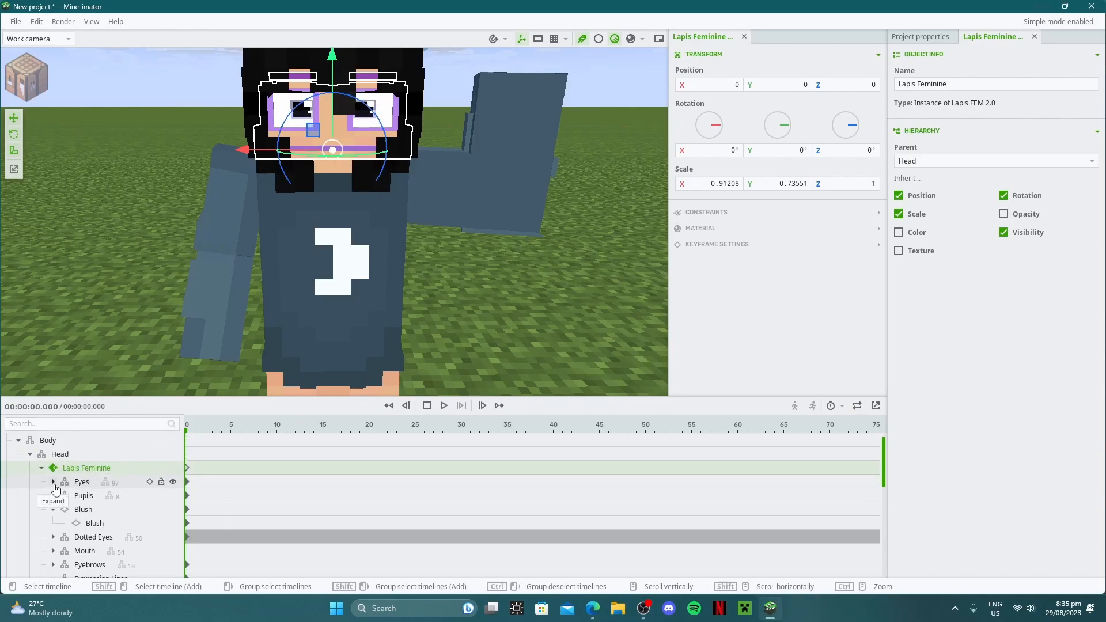
click(54, 483)
click(100, 497)
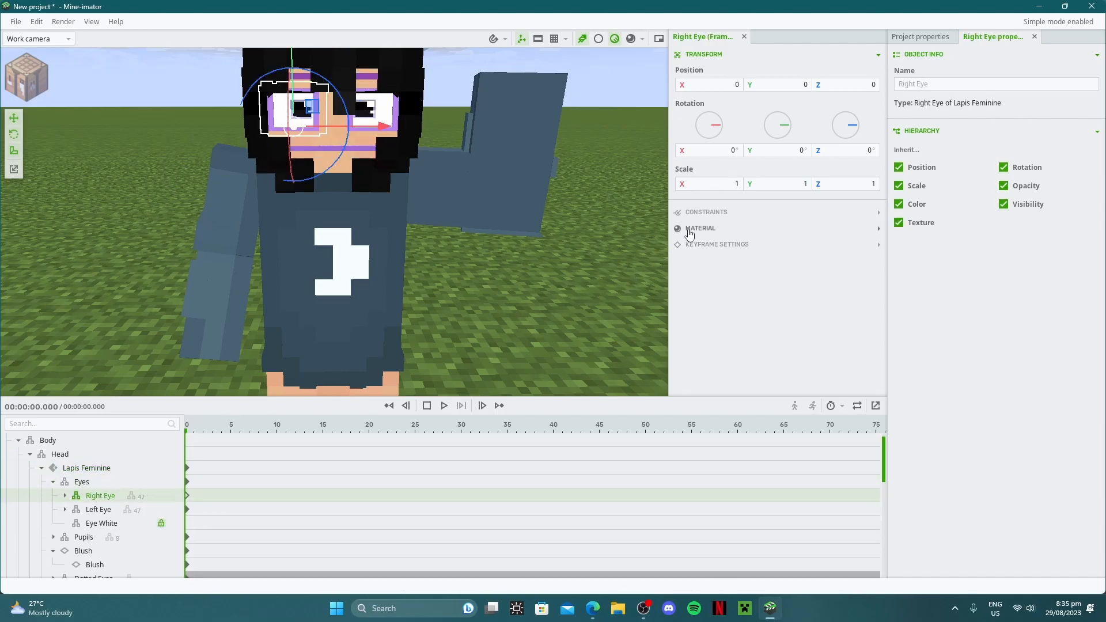
click(167, 481)
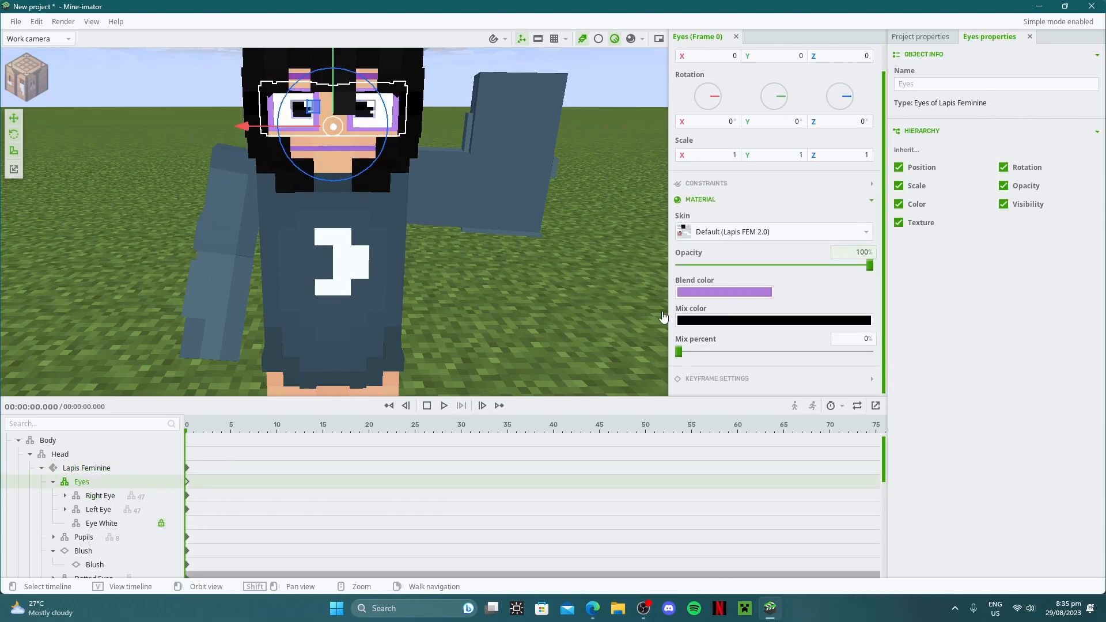
click(708, 294)
click(764, 437)
click(738, 457)
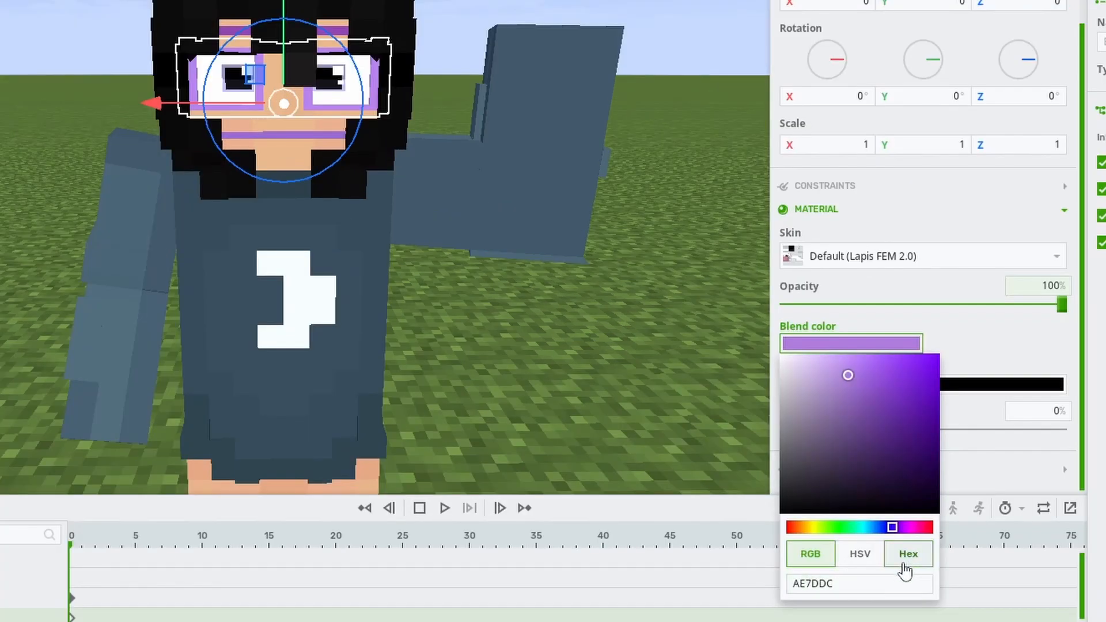
key(ctrl+v)
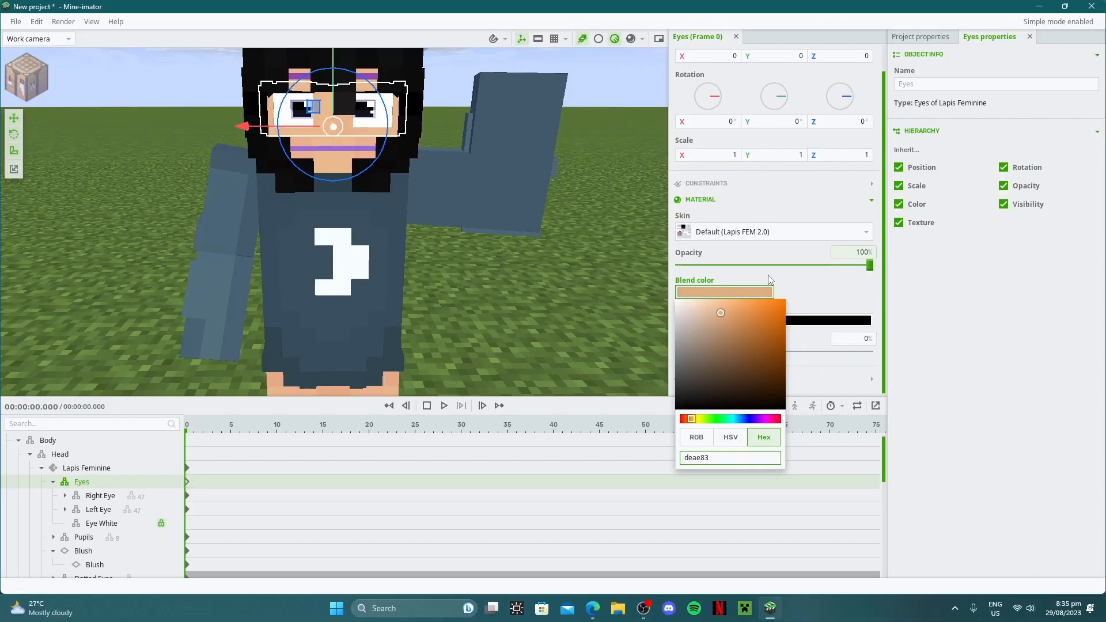
click(804, 283)
- Set the blend color of the Mouth's Lips to hex deae83 and shift it to a darker reddish brown
scroll(125, 506, down, 5)
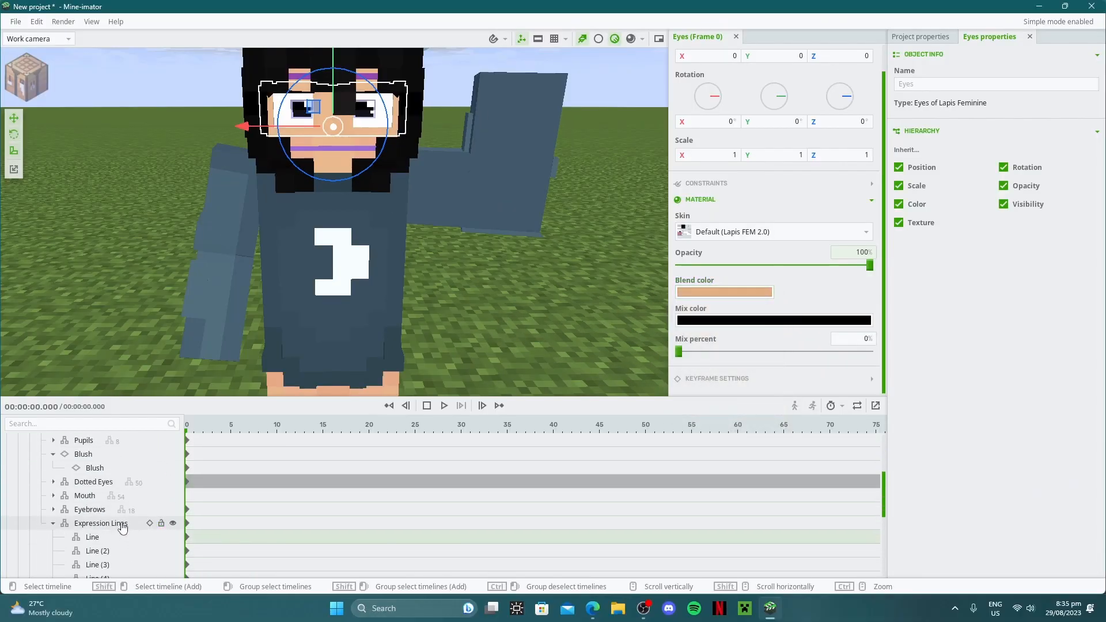
scroll(104, 518, down, 4)
scroll(109, 511, up, 3)
scroll(103, 495, down, 2)
scroll(96, 485, down, 3)
scroll(97, 486, up, 3)
scroll(92, 480, up, 5)
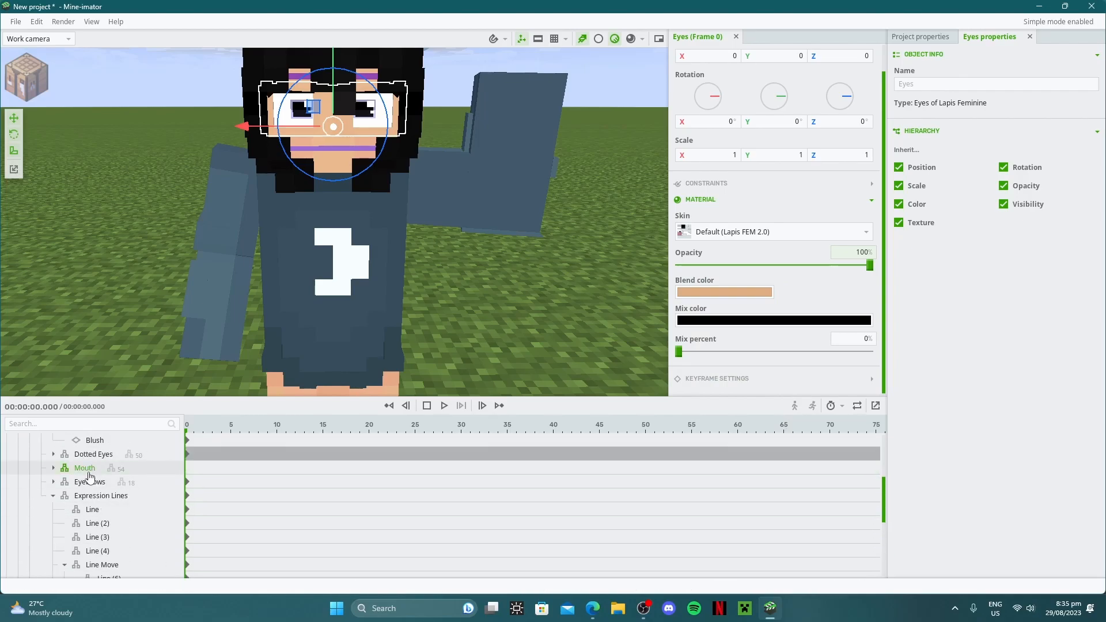
click(86, 469)
click(53, 469)
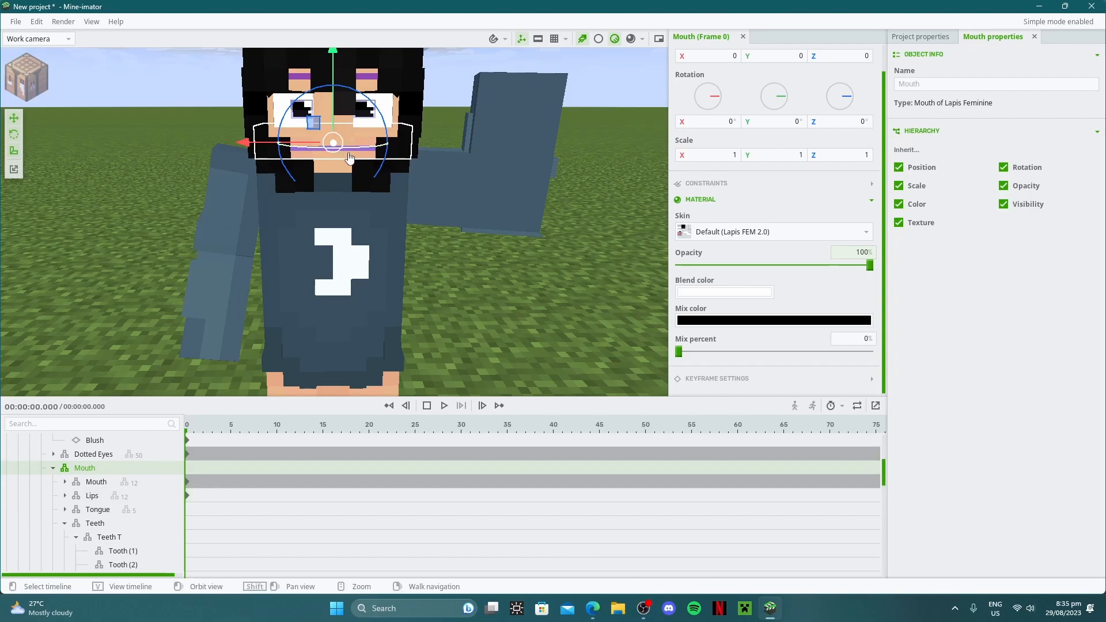
click(92, 496)
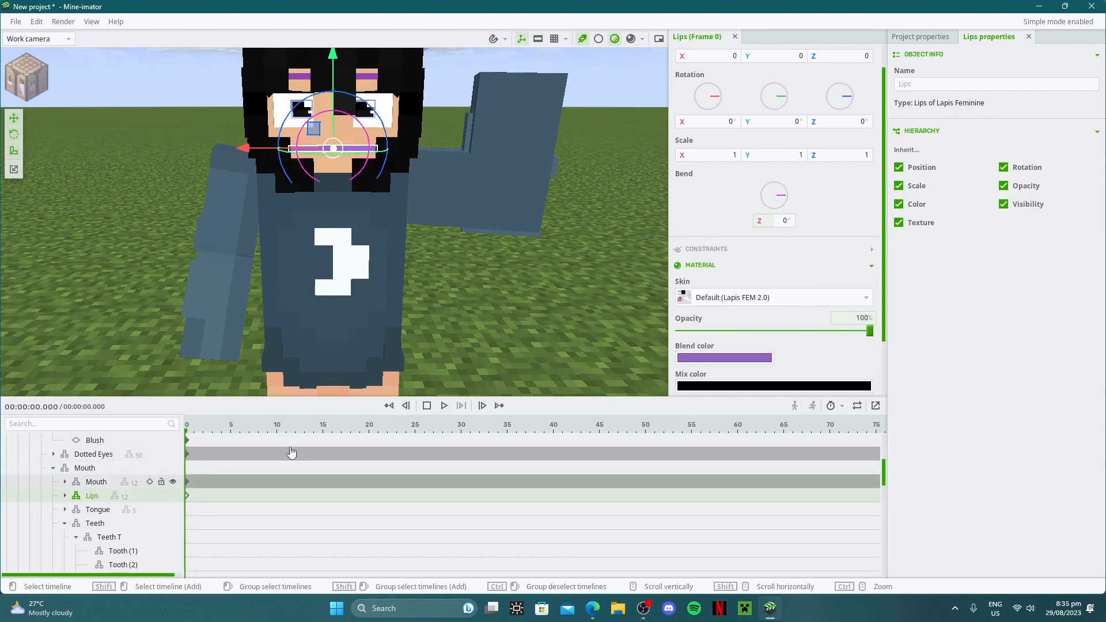
click(719, 362)
click(764, 504)
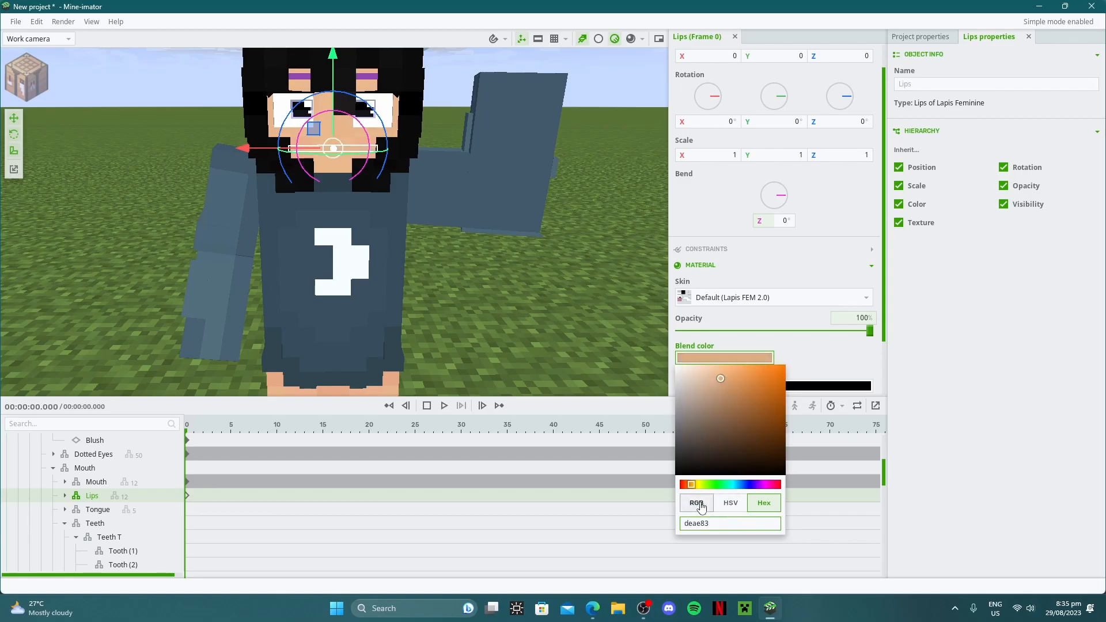
drag(694, 489, 685, 487)
- Hide the Lips of the face rig
click(64, 496)
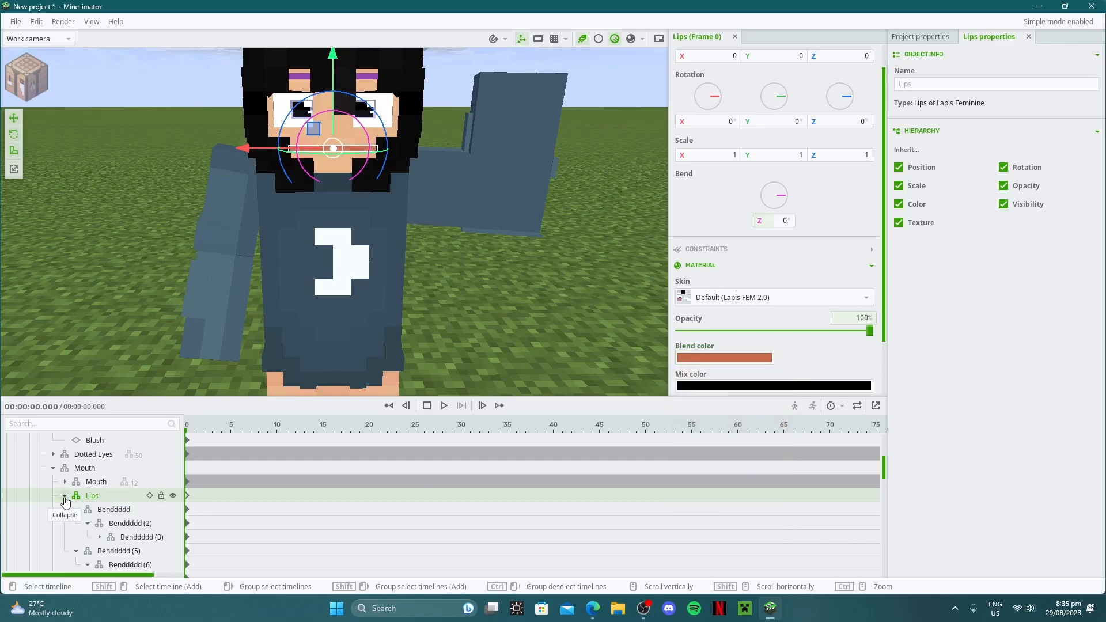
click(64, 495)
click(172, 495)
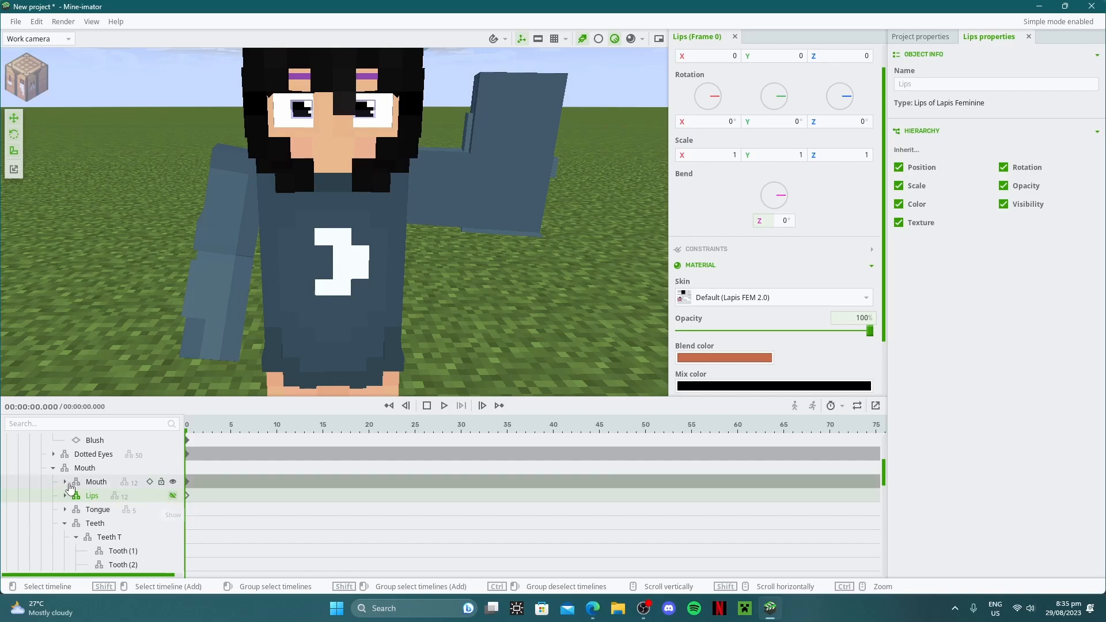
- Make the inner Mouth part visible at frame 0 and scale it to about 0.495 in X and 1.072 in Y
click(95, 483)
scroll(748, 345, down, 3)
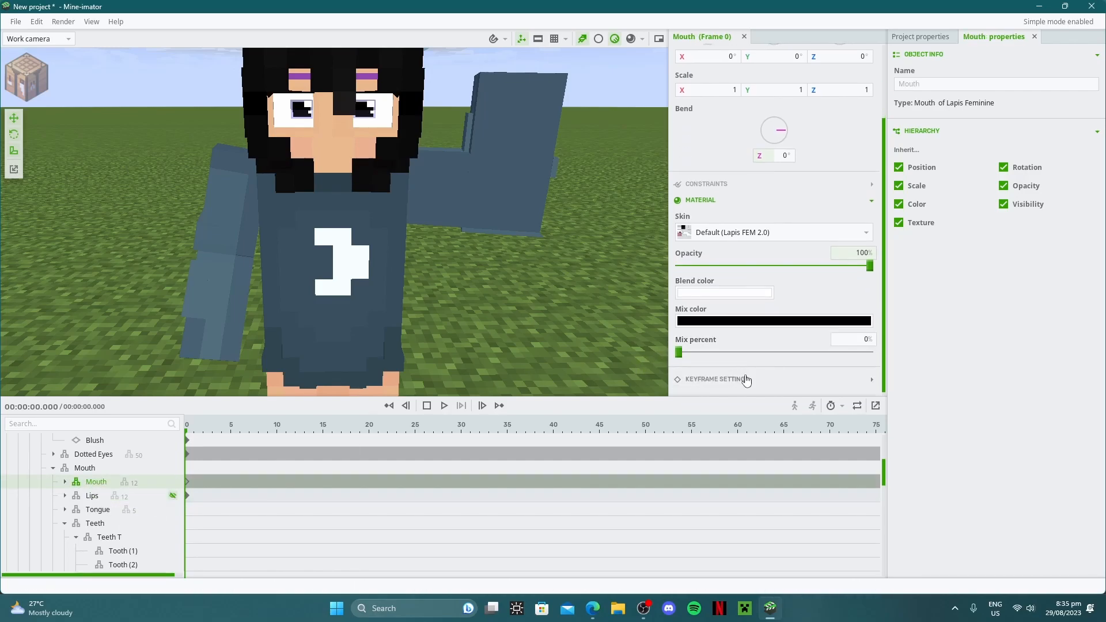
scroll(749, 377, down, 2)
click(871, 371)
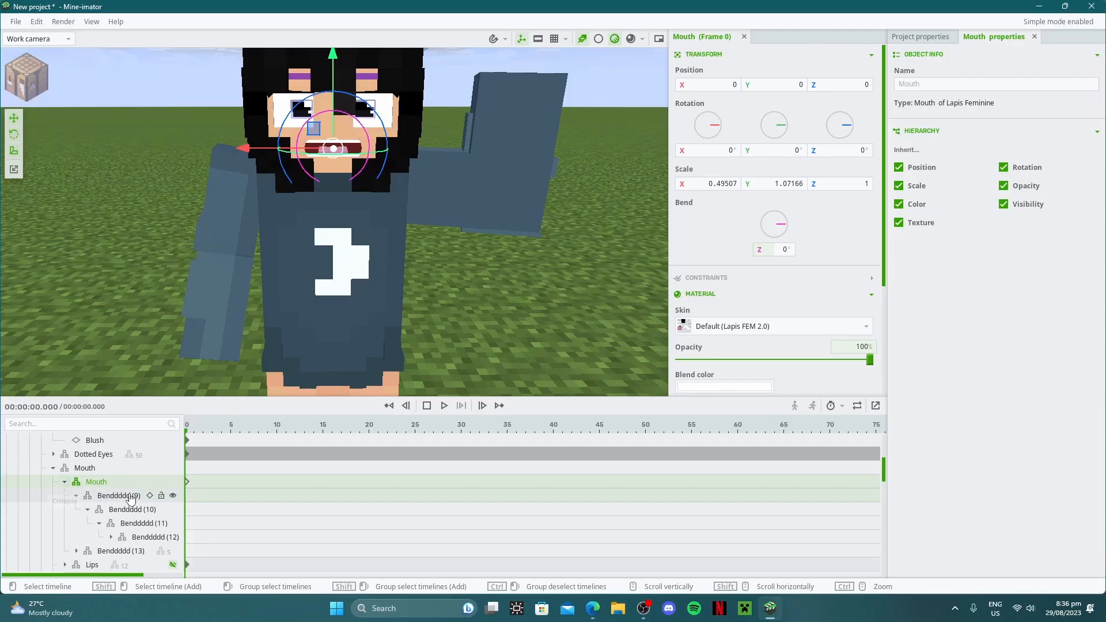
- Curve the mouth into a smile by bending Benddddd (9) about -2° and Benddddd (13) about -1.84° in Z
scroll(128, 497, down, 1)
click(109, 456)
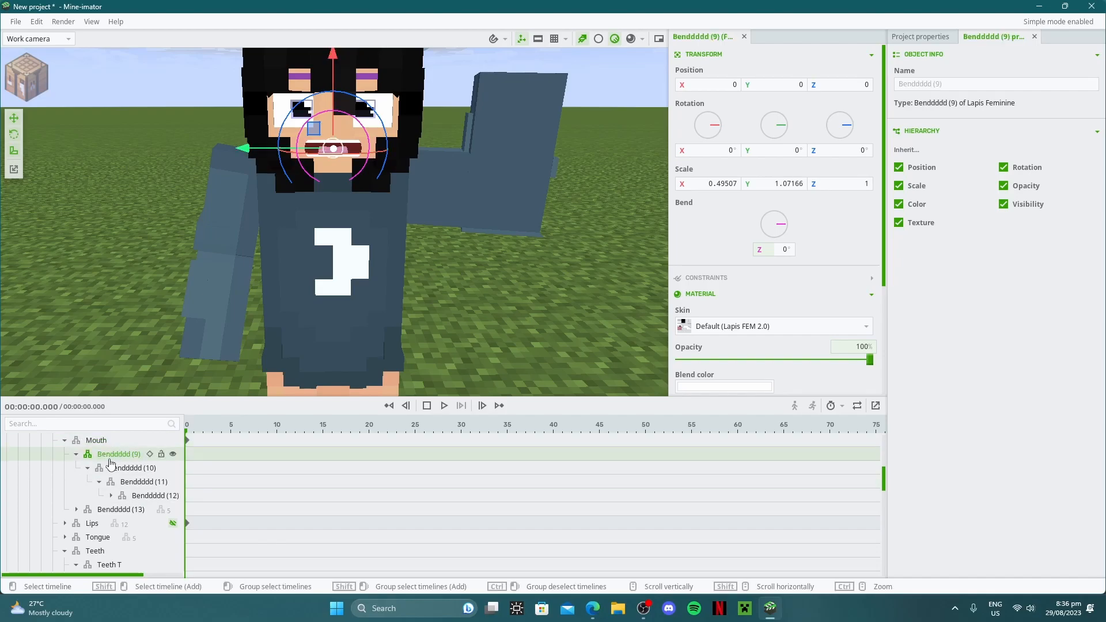
drag(367, 145, 364, 151)
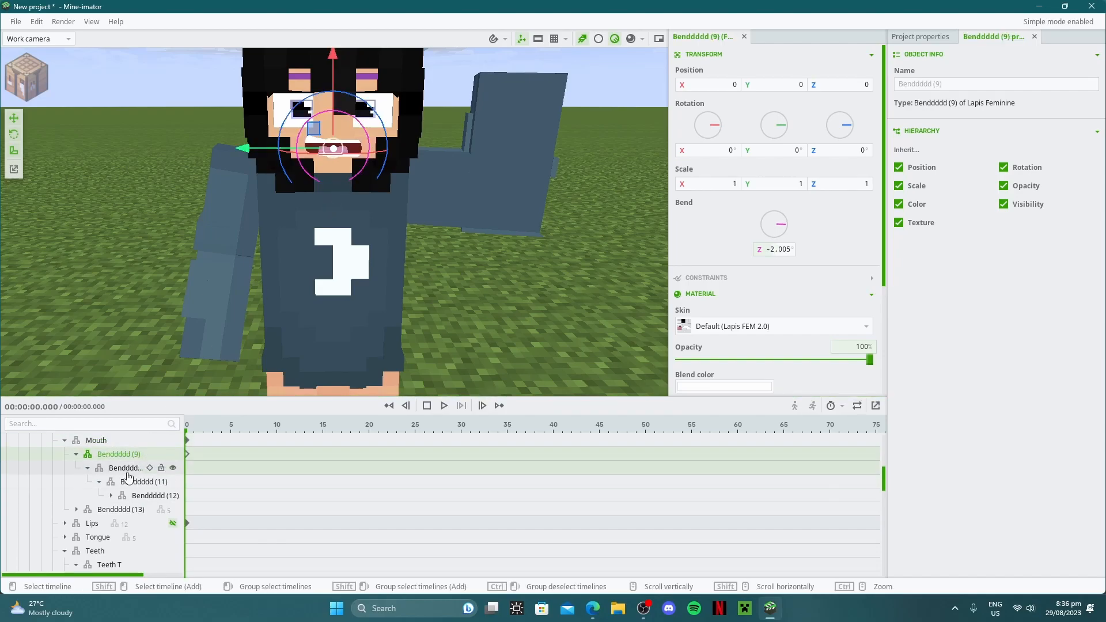
click(106, 510)
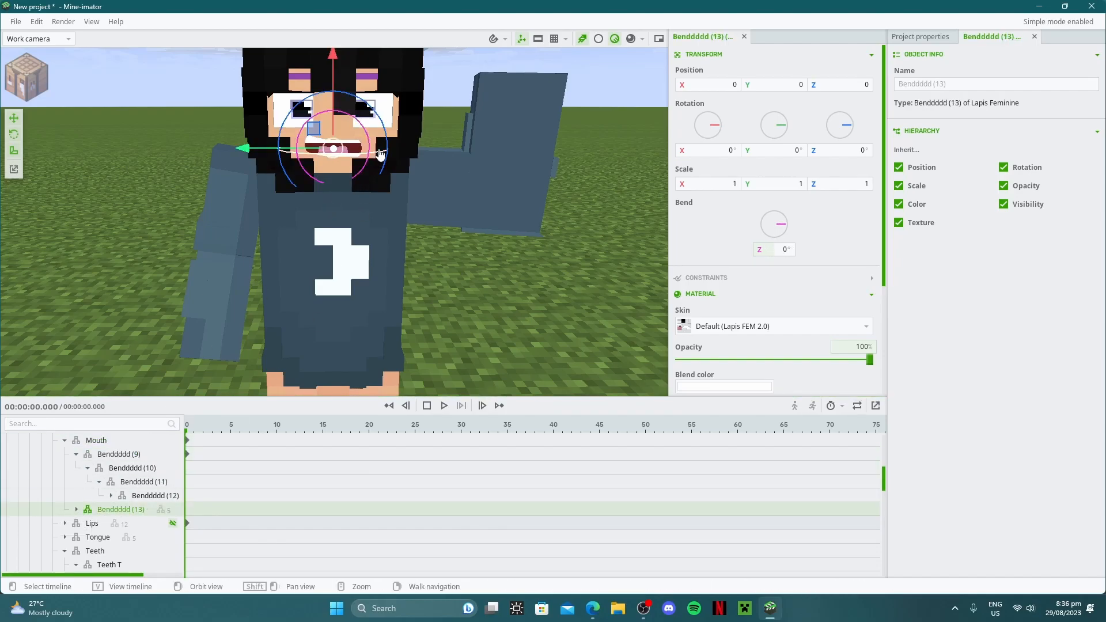
drag(373, 142, 373, 142)
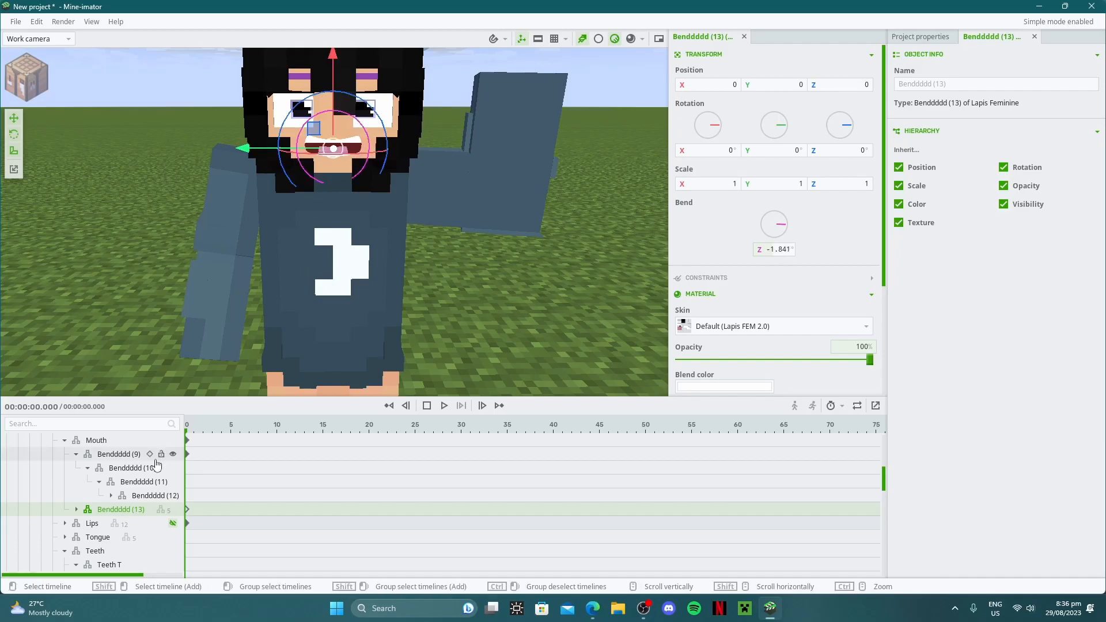
scroll(68, 487, up, 1)
scroll(80, 487, down, 2)
scroll(95, 473, up, 1)
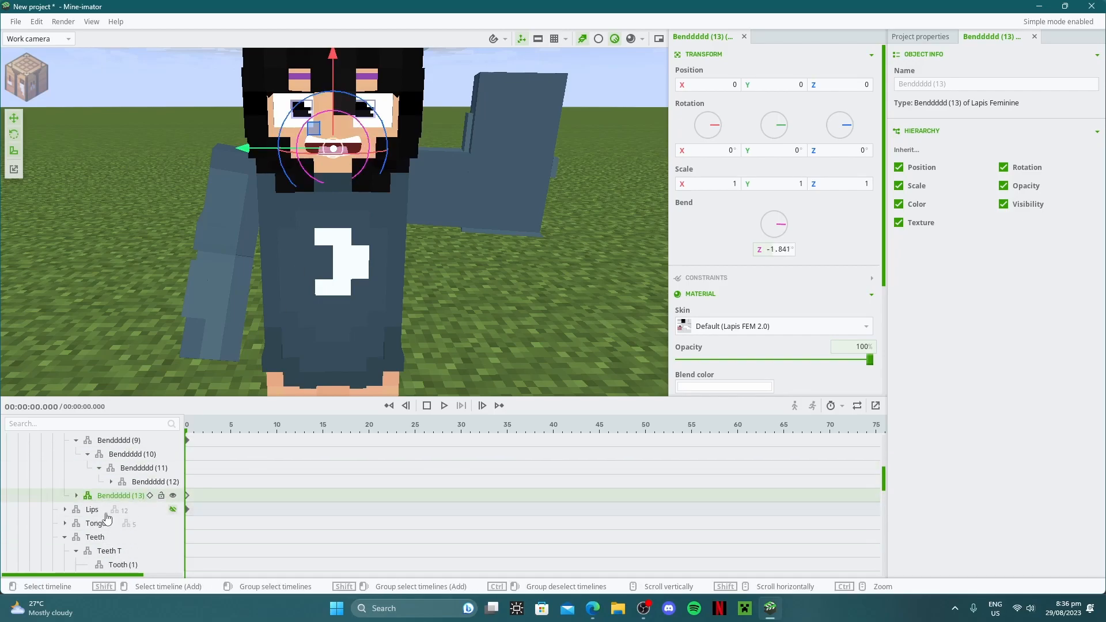
scroll(104, 500, down, 1)
click(100, 497)
drag(334, 60, 333, 82)
key(ctrl+z)
click(110, 510)
key(ctrl+z)
- Position the upper Teeth T at about 0.606 in Y and the lower Teeth B at about 0.036 in Y
scroll(115, 507, down, 5)
click(109, 523)
click(565, 187)
click(125, 523)
- Try hiding Tooth (5) in the upper teeth and show it again
scroll(124, 486, up, 1)
scroll(125, 489, up, 1)
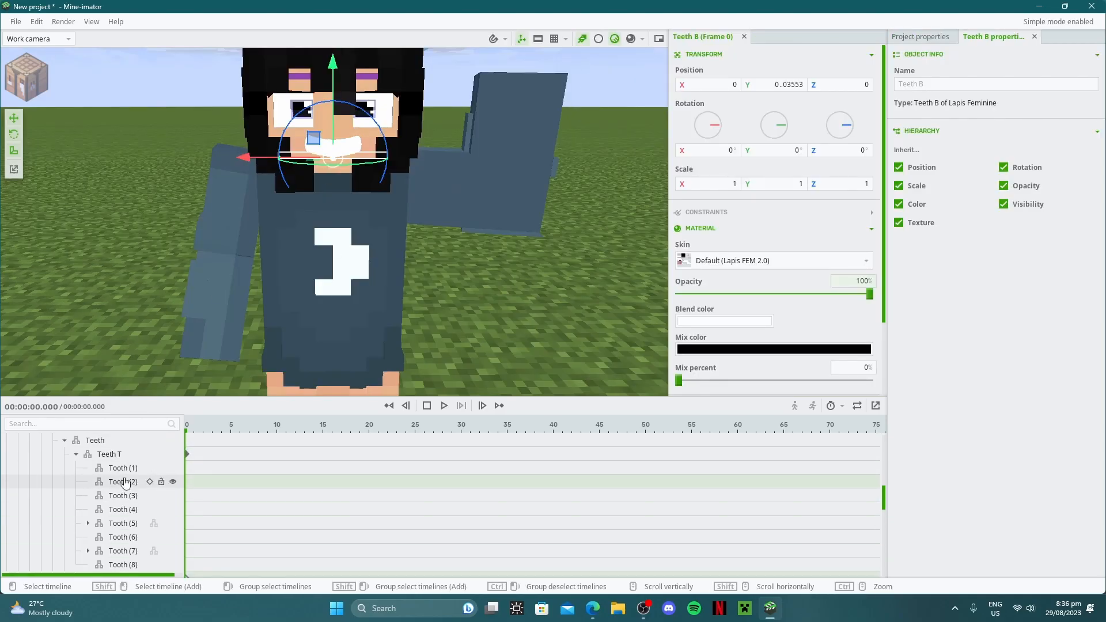
click(121, 526)
click(174, 525)
click(174, 525)
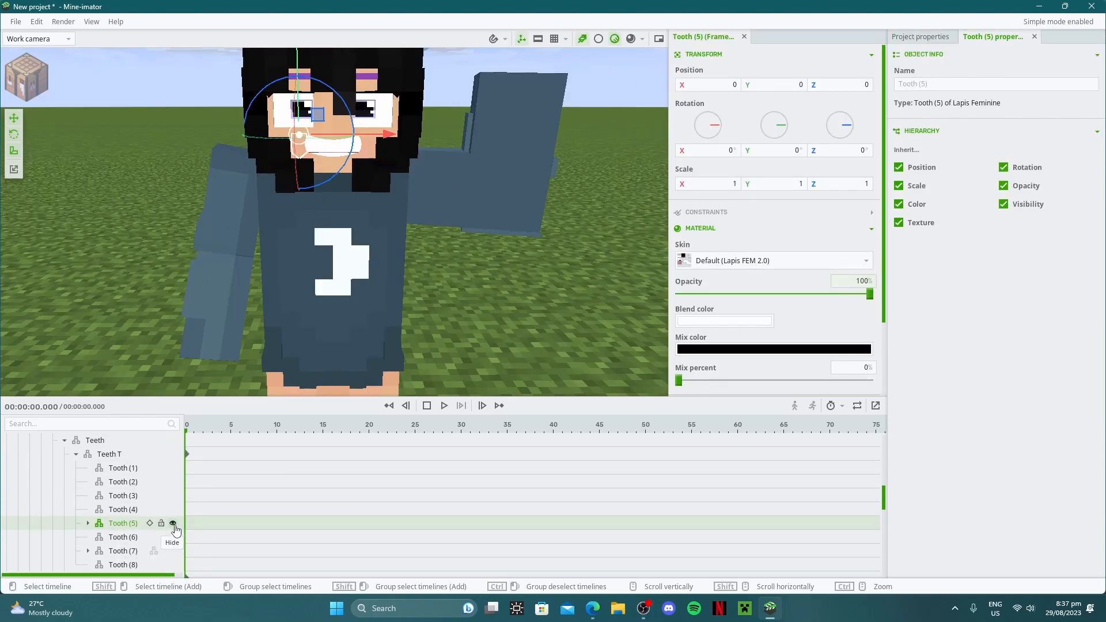
- Scale the upper Teeth T to about 1.218 in Y
click(115, 454)
drag(774, 184, 766, 184)
drag(766, 184, 783, 184)
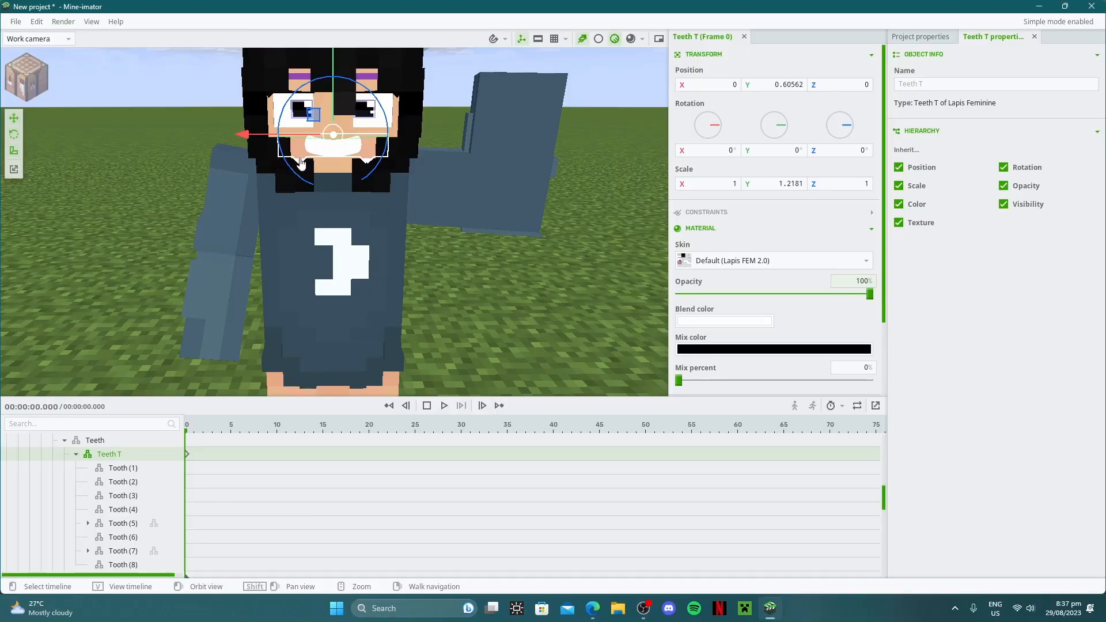
- Hide the fang parts nested under Tooth (5) and Tooth (7) of the upper teeth
scroll(89, 519, down, 3)
click(92, 469)
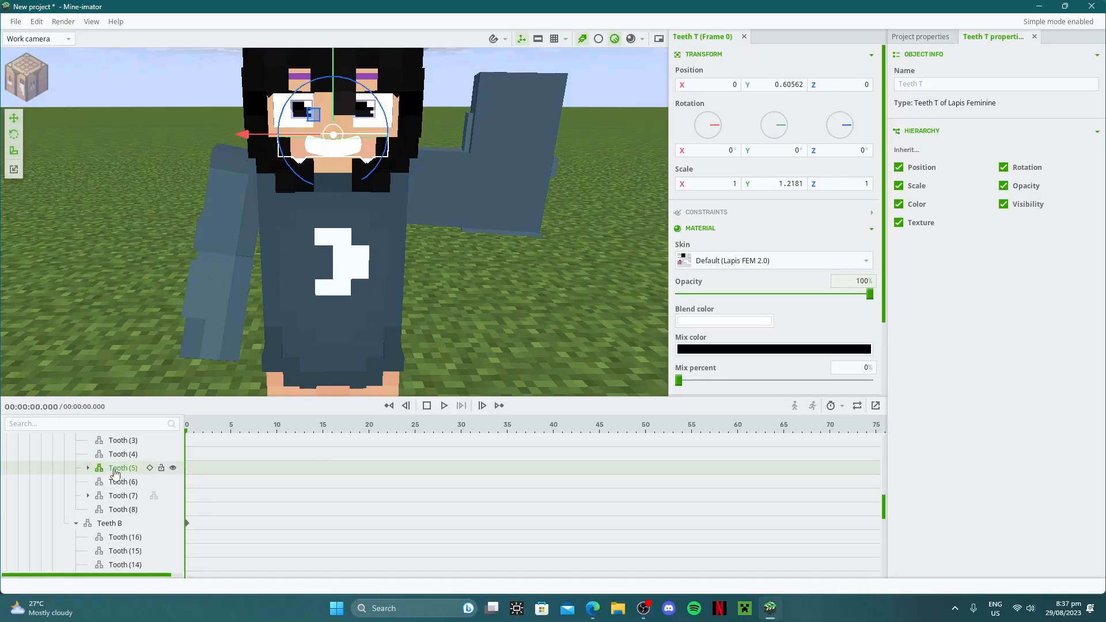
click(89, 468)
click(138, 482)
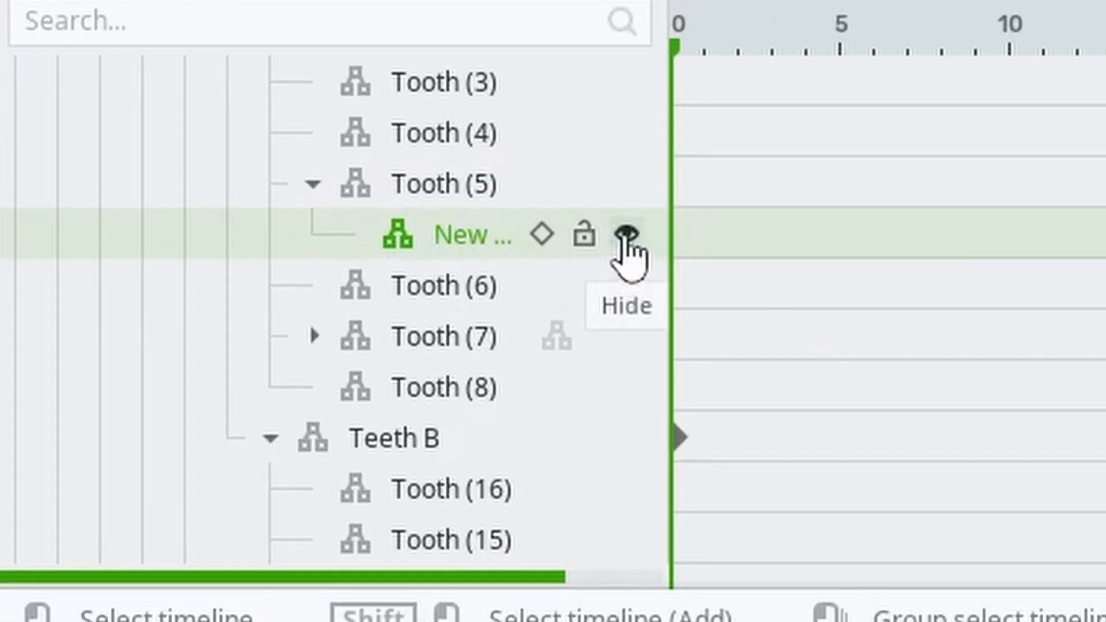
click(627, 235)
click(314, 337)
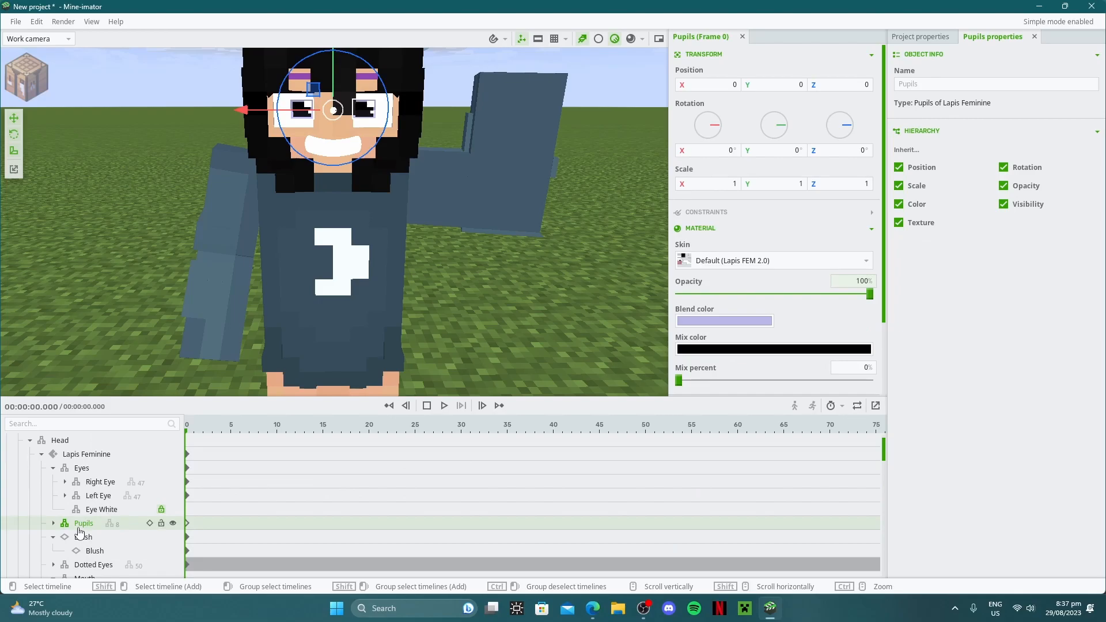
- Set the blend color of the Pupils to black
click(728, 323)
click(682, 434)
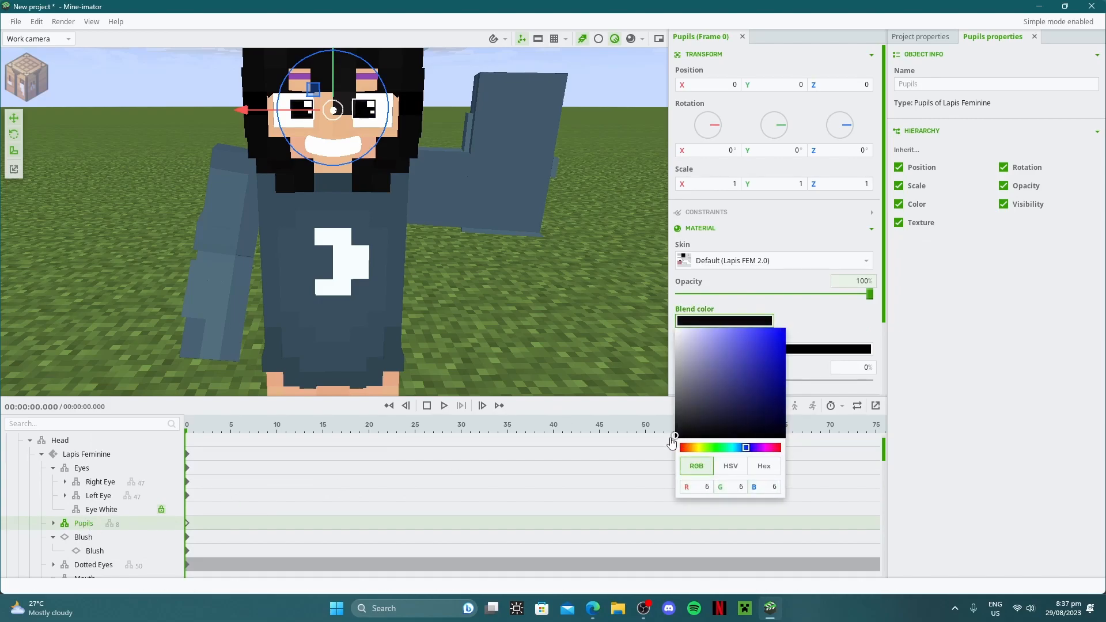
click(817, 322)
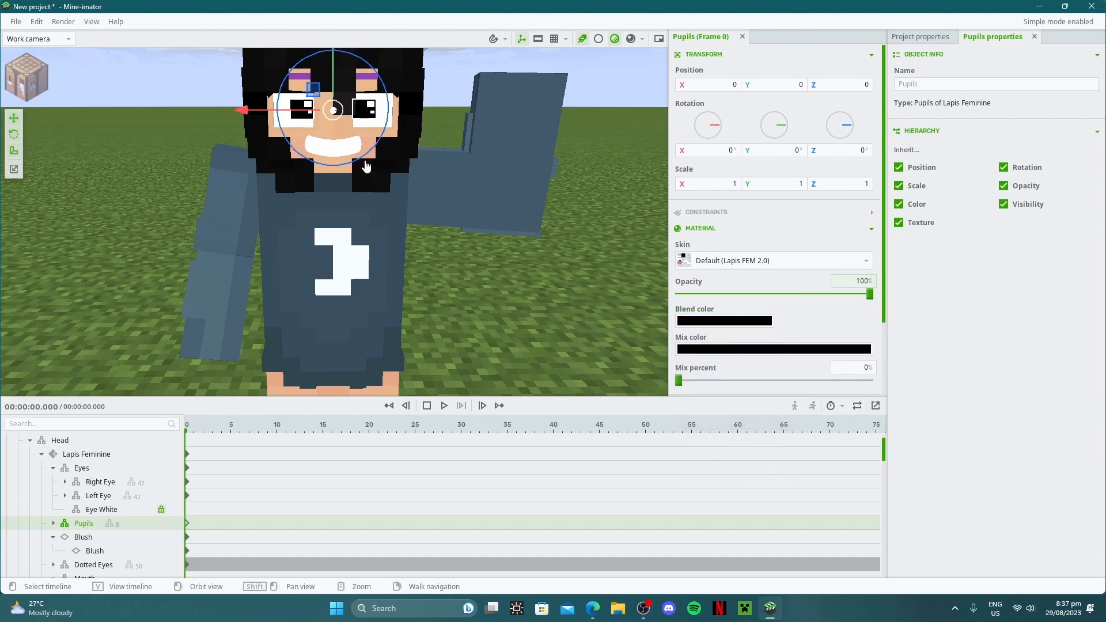
- Set the blend color of the Eyebrows to black to match the hair, and deselect them
scroll(108, 518, down, 10)
scroll(108, 517, down, 10)
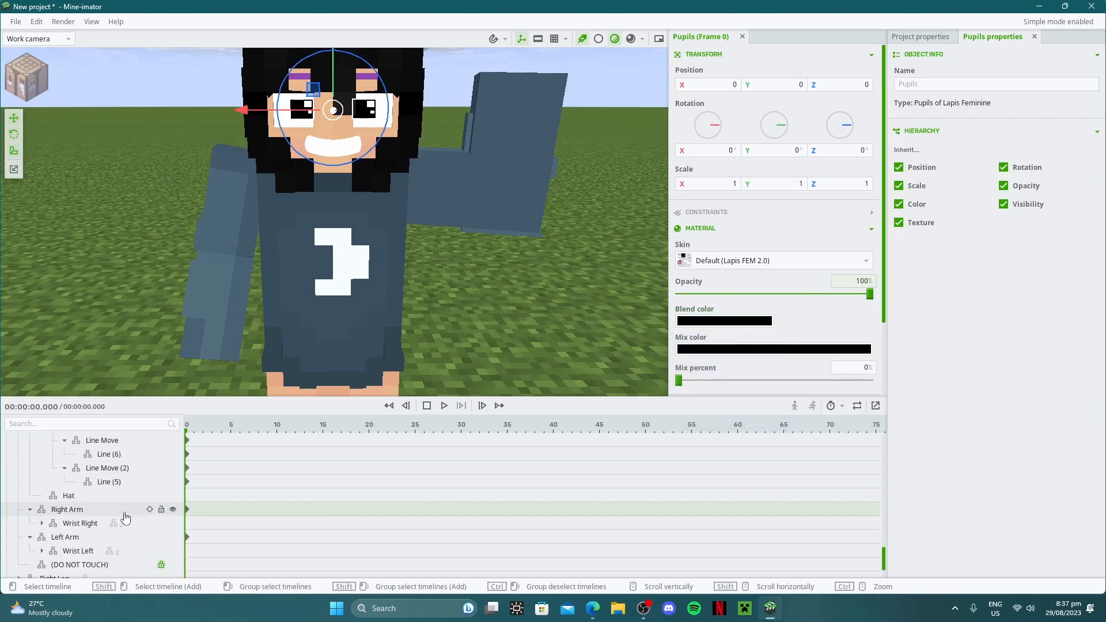
scroll(102, 542, up, 5)
click(90, 537)
scroll(718, 255, down, 4)
click(718, 250)
drag(748, 312, 763, 391)
click(760, 249)
click(519, 266)
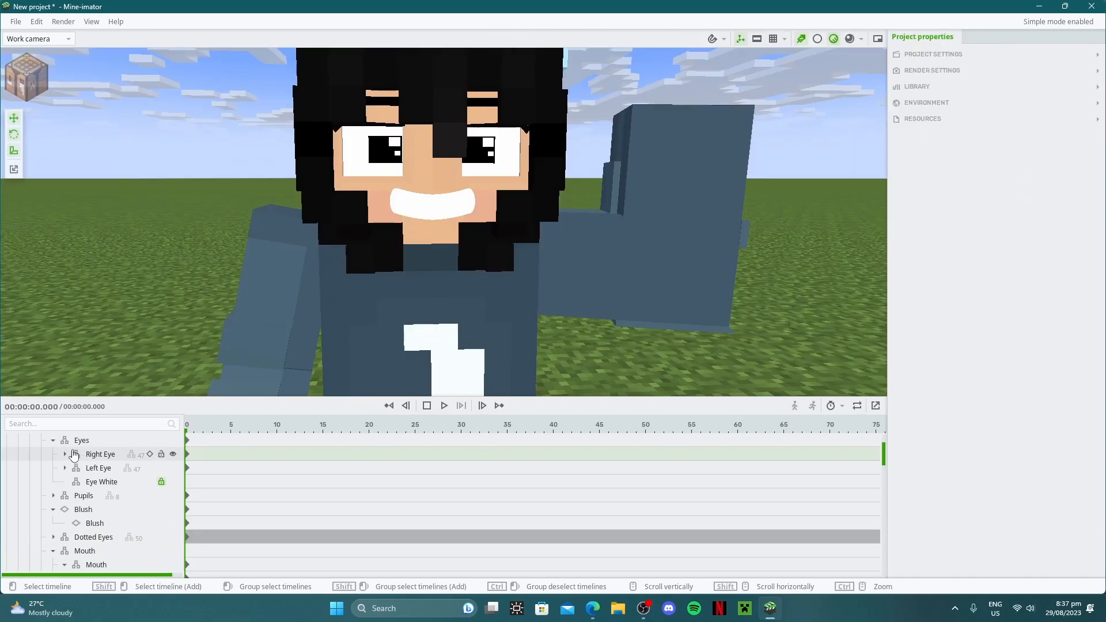
- Bend the right eye's bottom lid (R B Lid) 8° in X and move it to about 0.243 in Y
click(65, 454)
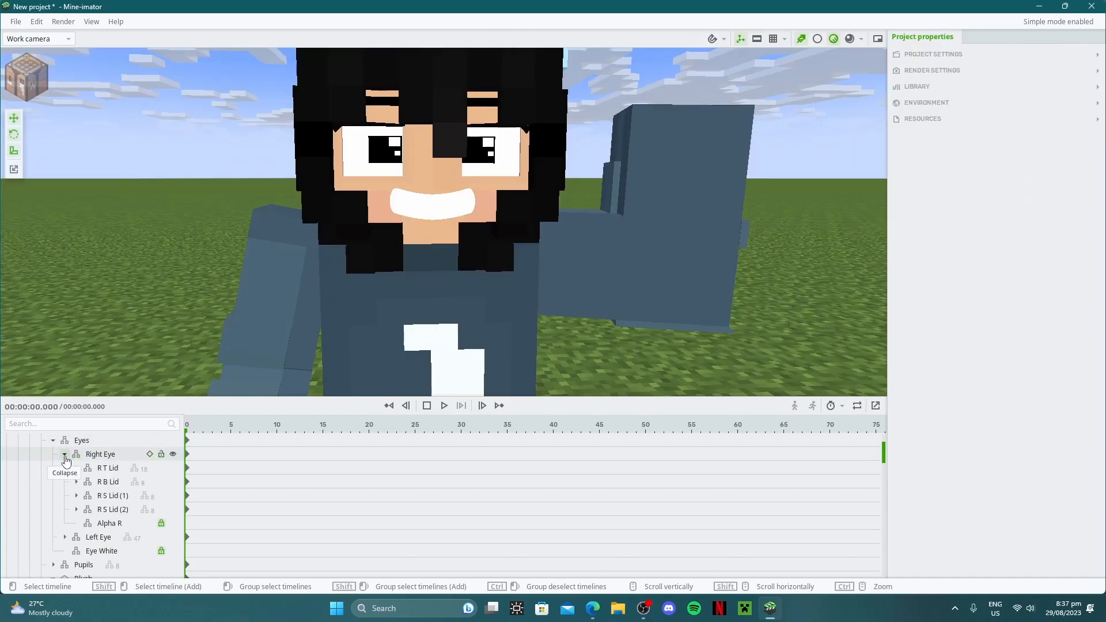
click(107, 510)
click(106, 497)
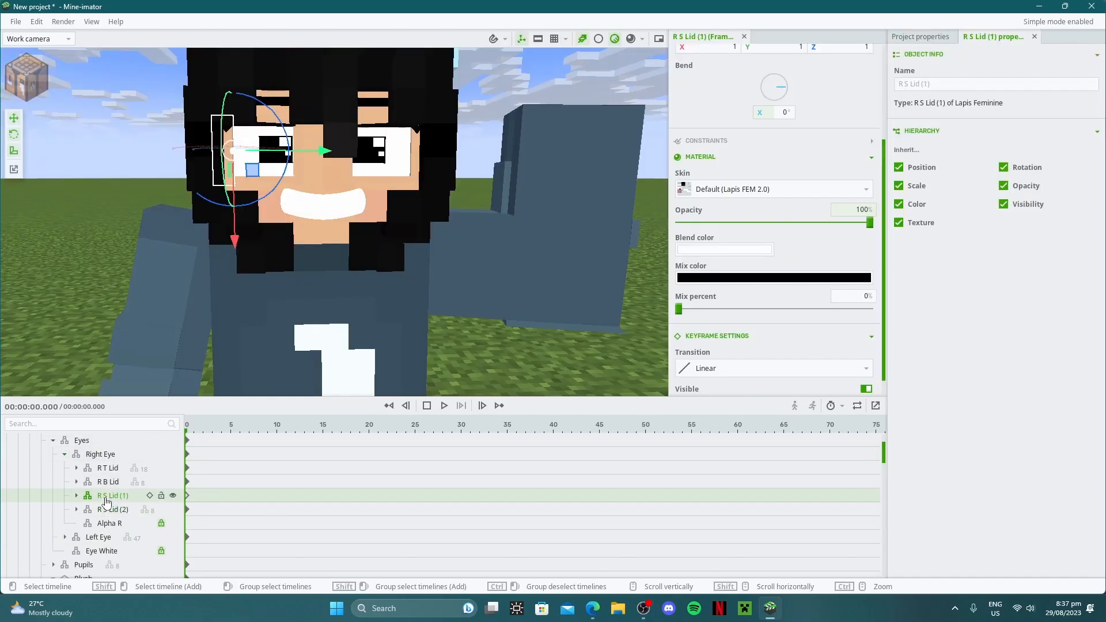
click(104, 483)
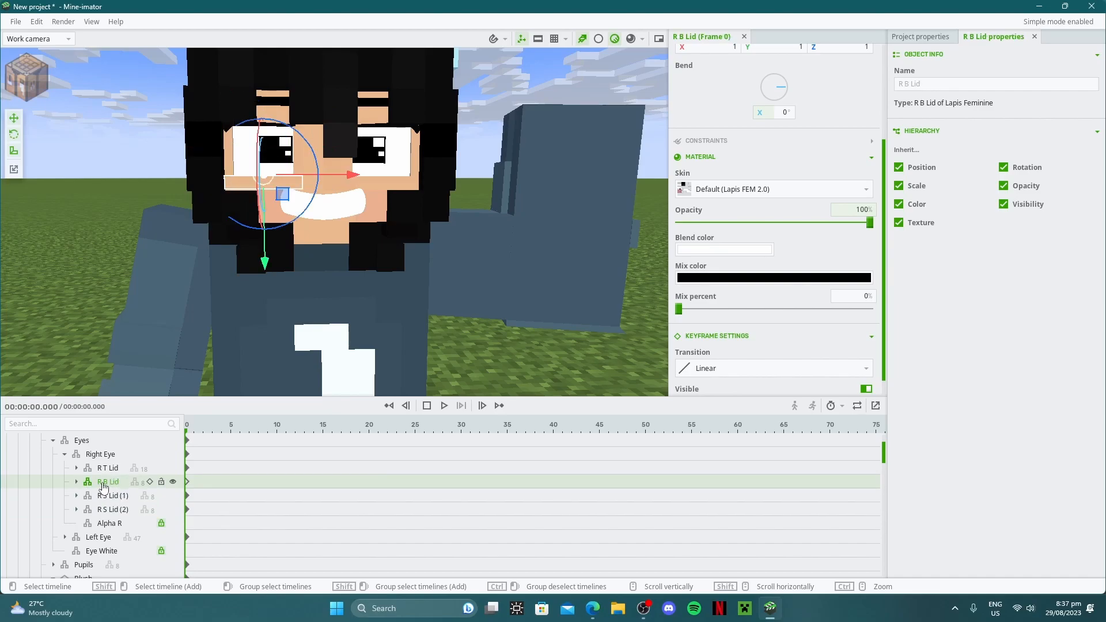
scroll(706, 333, up, 5)
drag(773, 249, 782, 250)
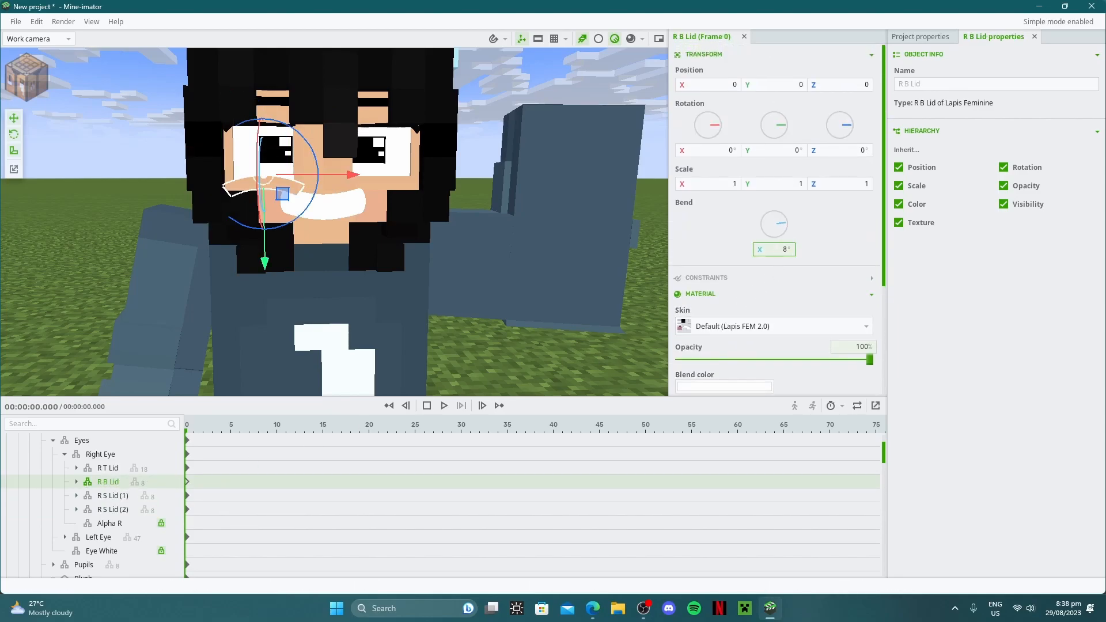
drag(265, 263, 266, 255)
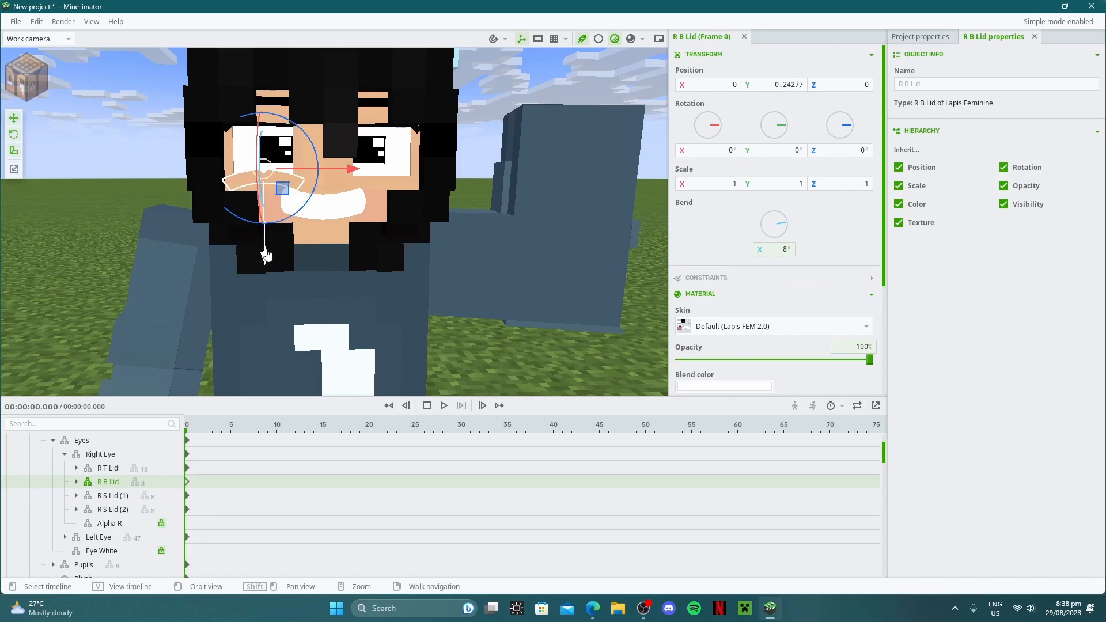
- Bend the left eye's bottom lid (L B Lid) 8° in X, shift it slightly in Y to match the right lid, and deselect it
click(561, 324)
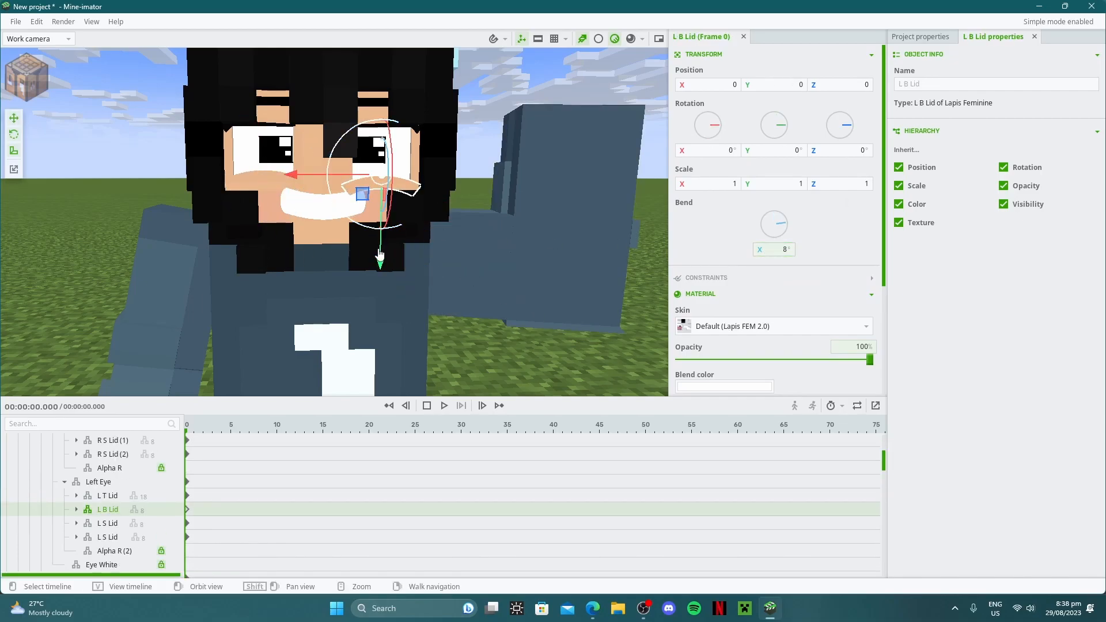
drag(381, 261, 380, 257)
drag(443, 231, 421, 231)
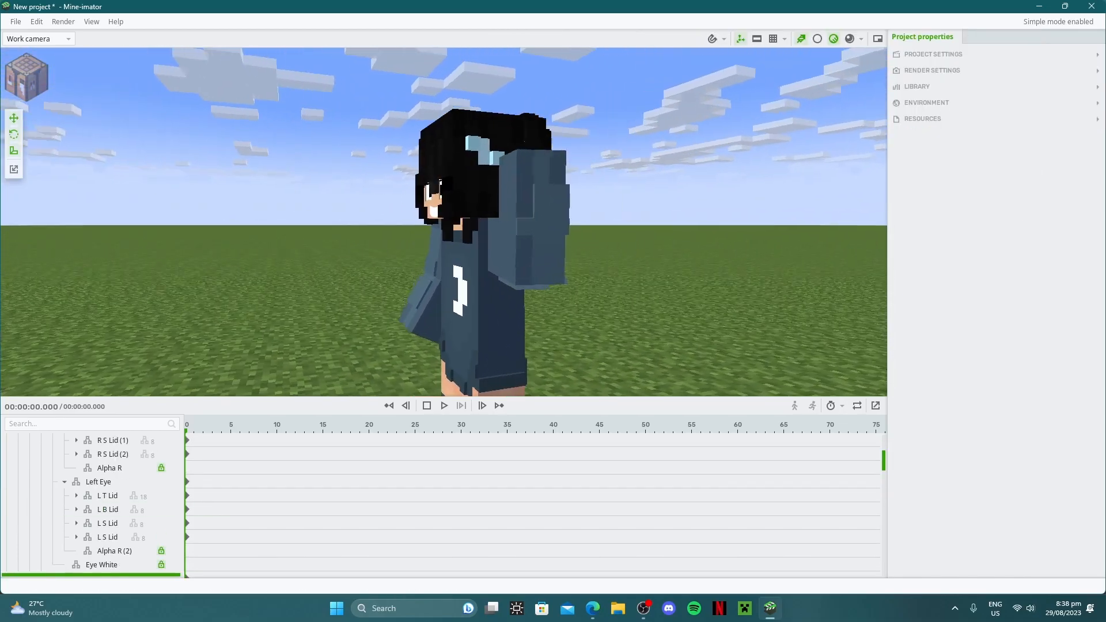
- Turn off the clouds and the ground in the project's environment so only the character and the sky background are left
drag(579, 311, 605, 320)
scroll(579, 311, down, 4)
mouse_move(578, 311)
right_down()
mouse_move(580, 323)
mouse_move(558, 306)
right_up()
drag(558, 306, 547, 300)
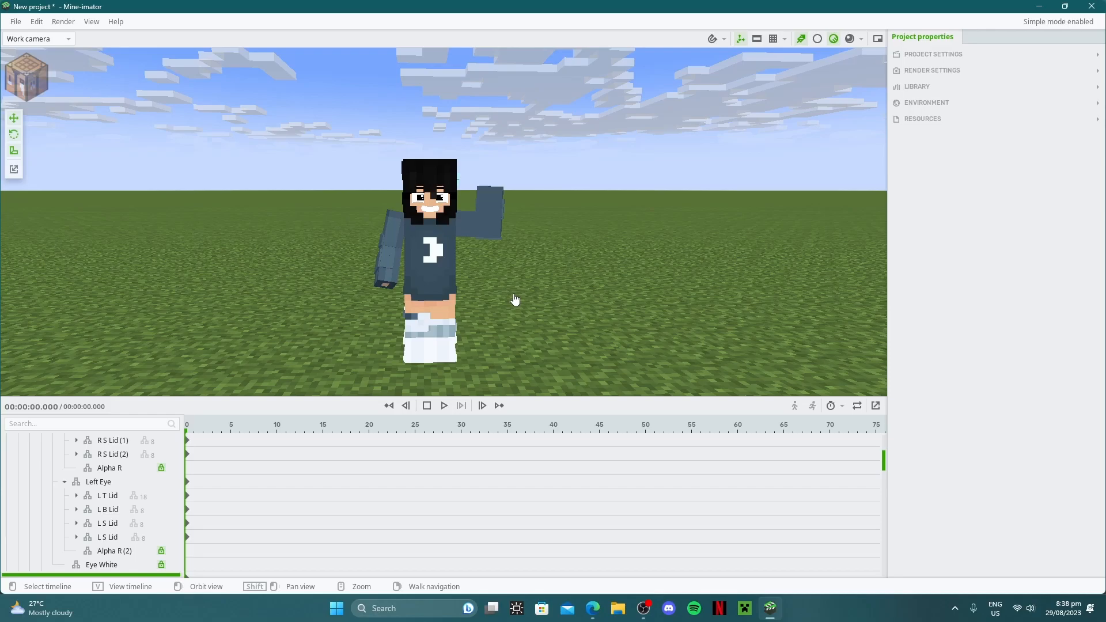
click(943, 57)
click(943, 58)
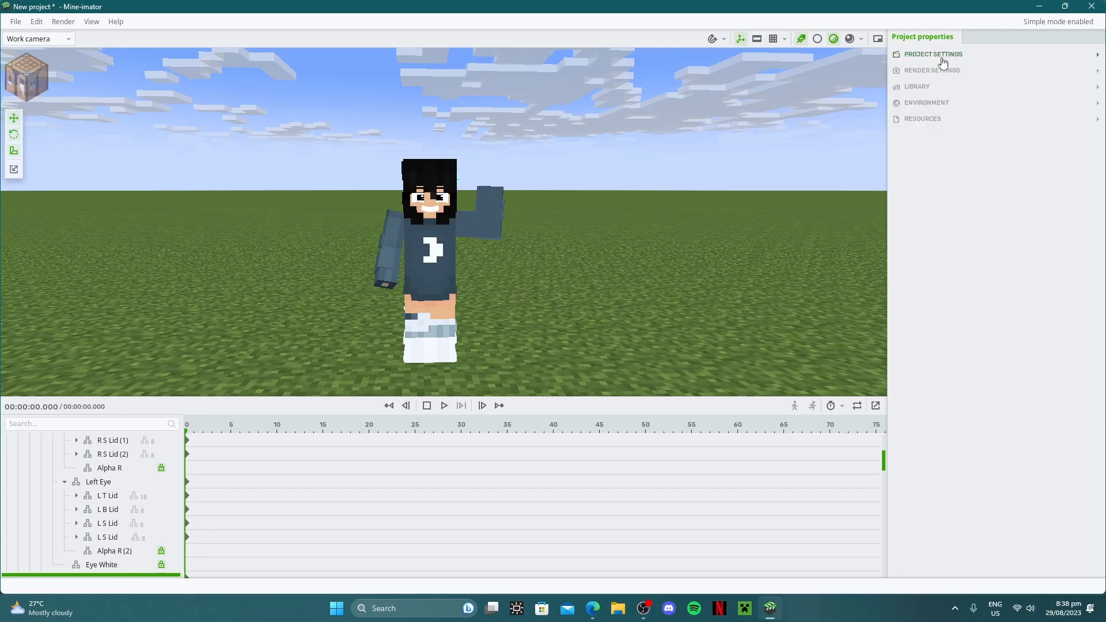
click(938, 105)
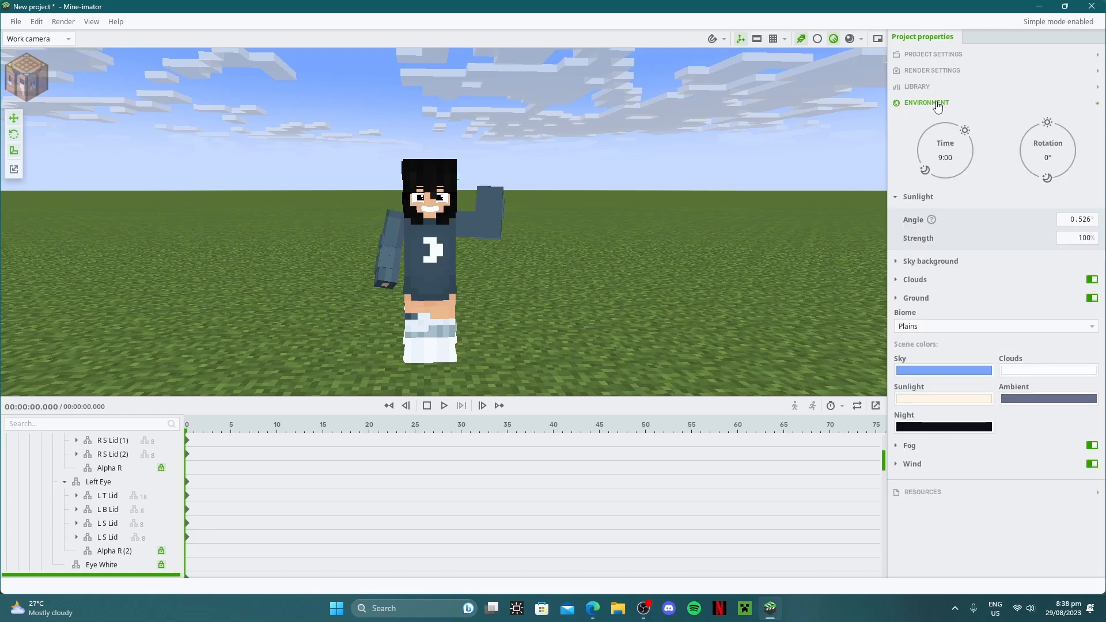
click(1092, 280)
click(1092, 297)
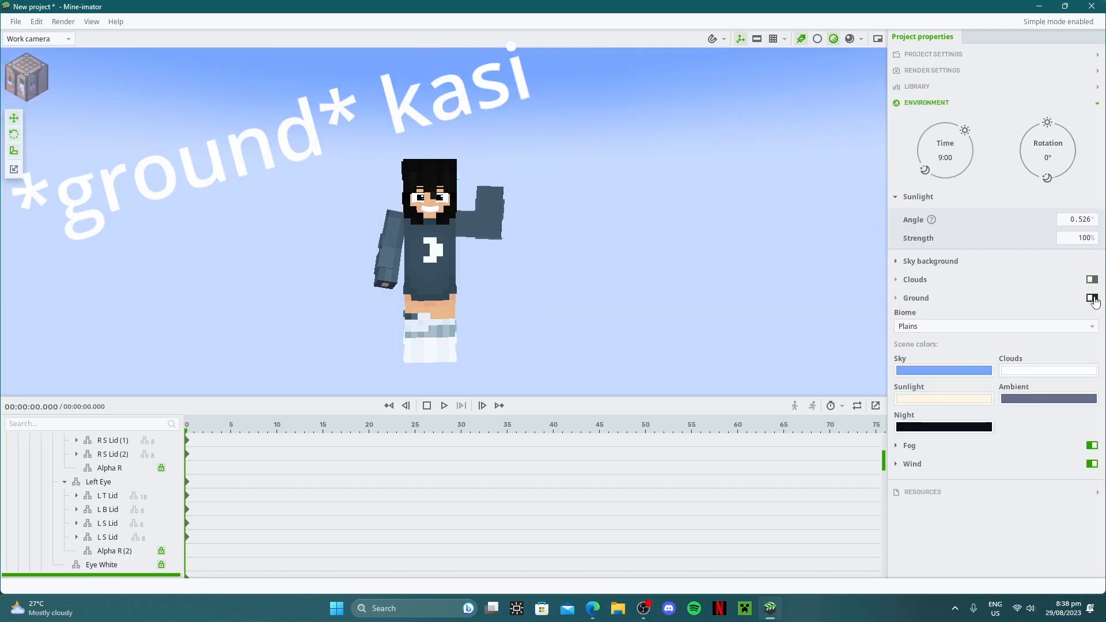
- Set up an image export at FHD 1080p (1920x1080) with the background removed, and proceed to saving the image
click(64, 23)
click(78, 39)
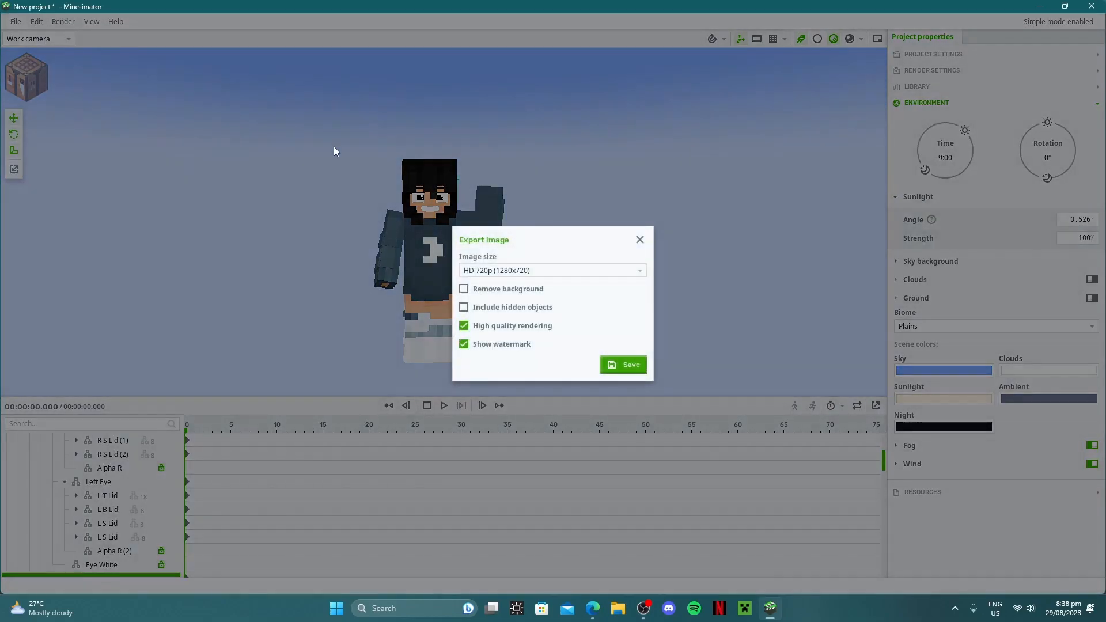
click(491, 286)
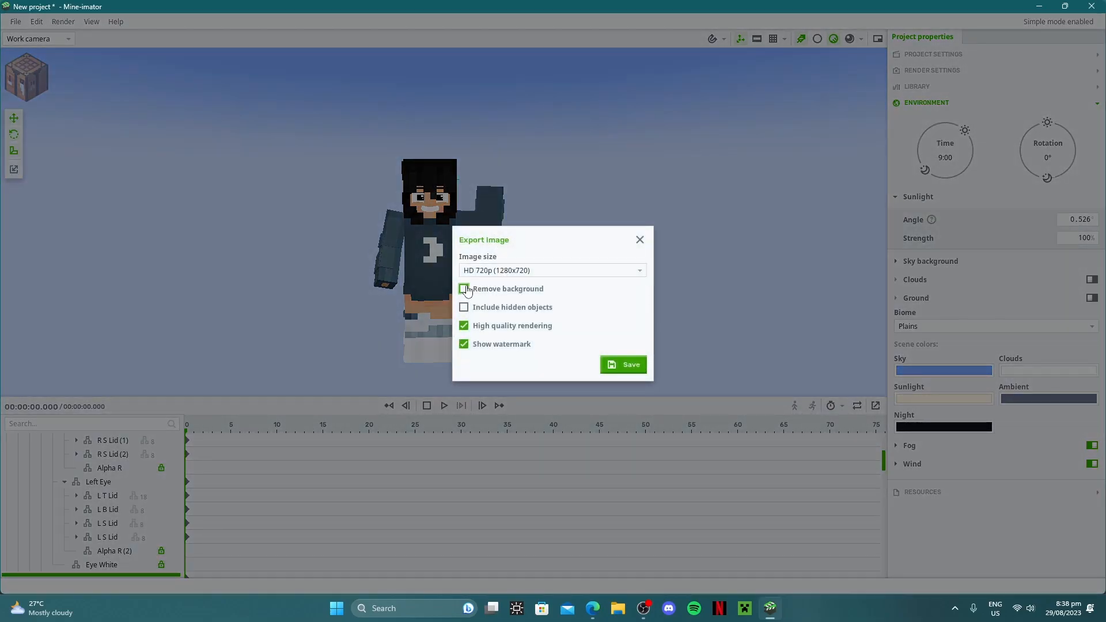
click(504, 270)
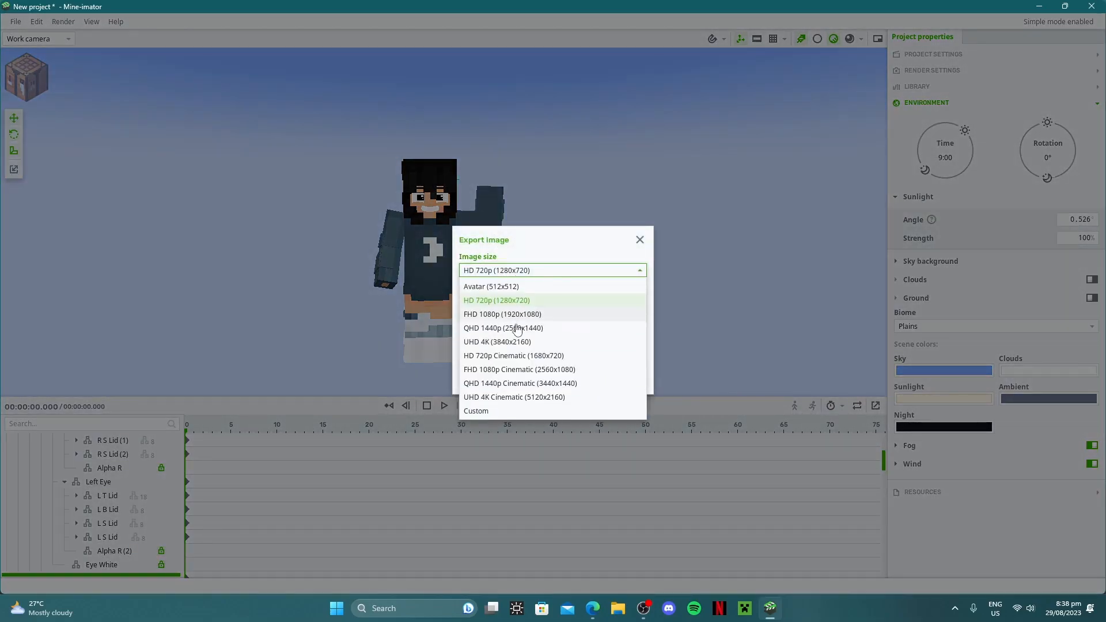
click(483, 318)
click(624, 381)
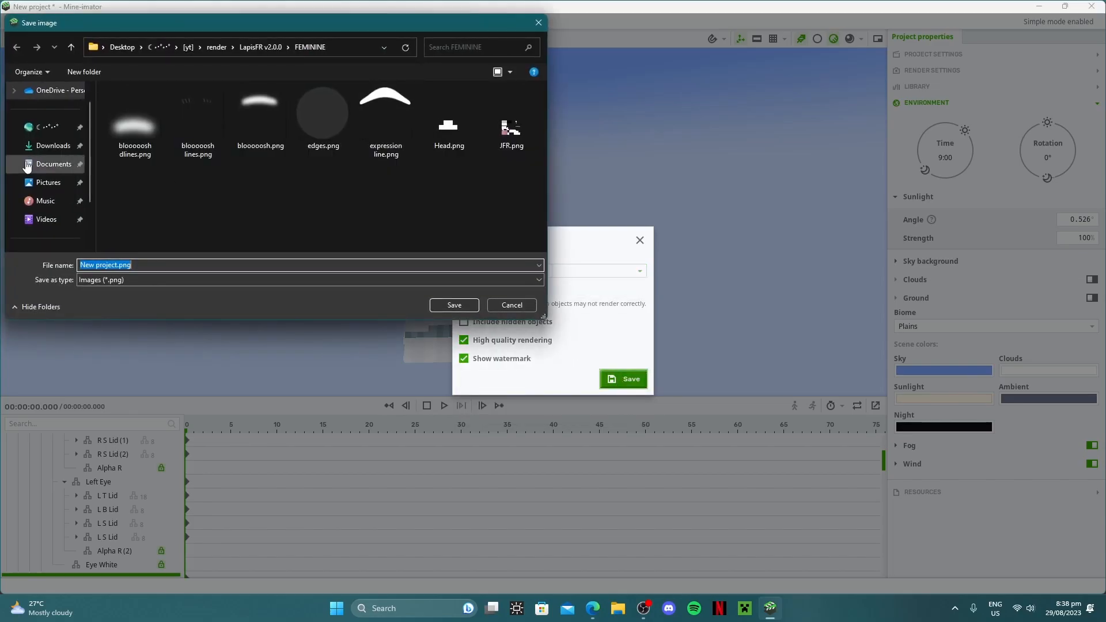
click(507, 294)
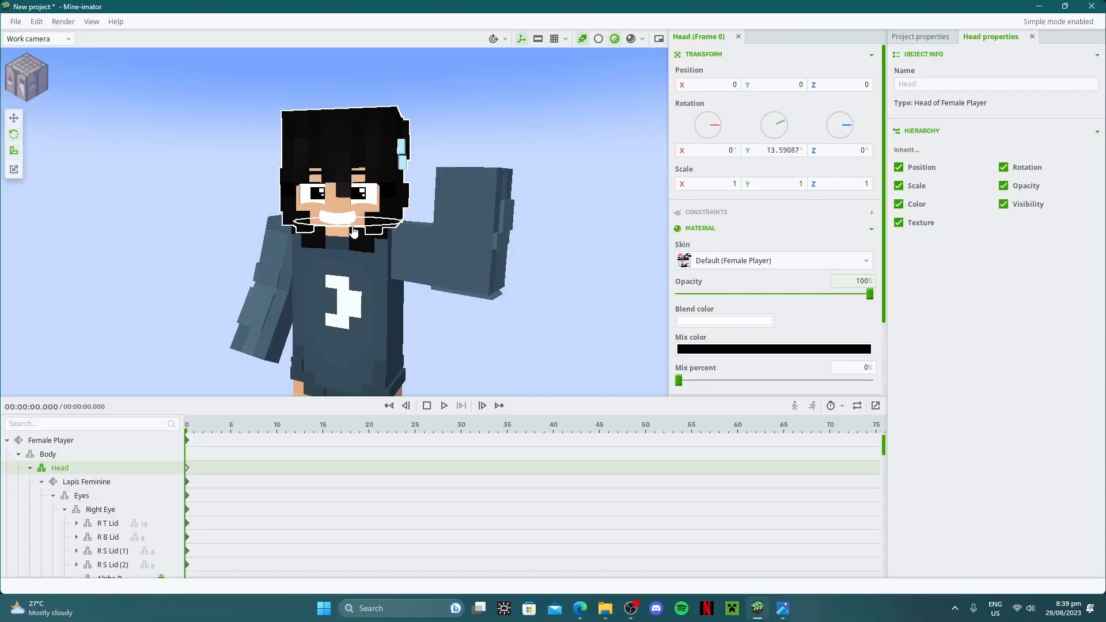
- Tilt the character's head sideways and slightly increase the Y scale of the Pupils
drag(383, 190, 369, 170)
scroll(109, 505, down, 5)
scroll(108, 502, up, 15)
click(104, 497)
drag(774, 184, 778, 184)
click(564, 172)
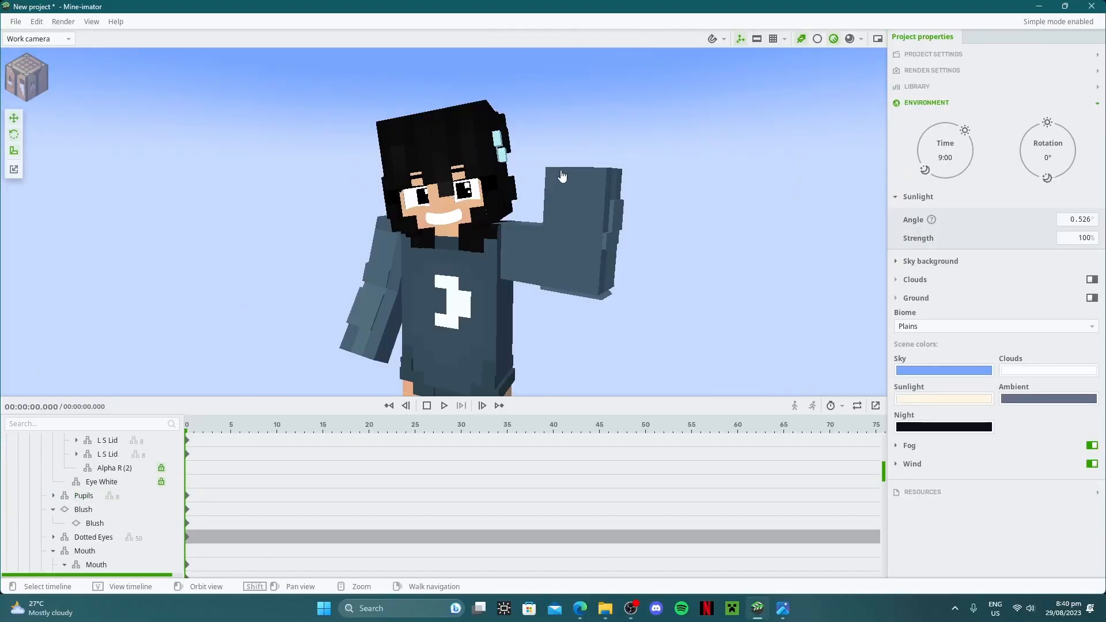
- Save the project as a new copy named r6
key(ctrl+shift+s)
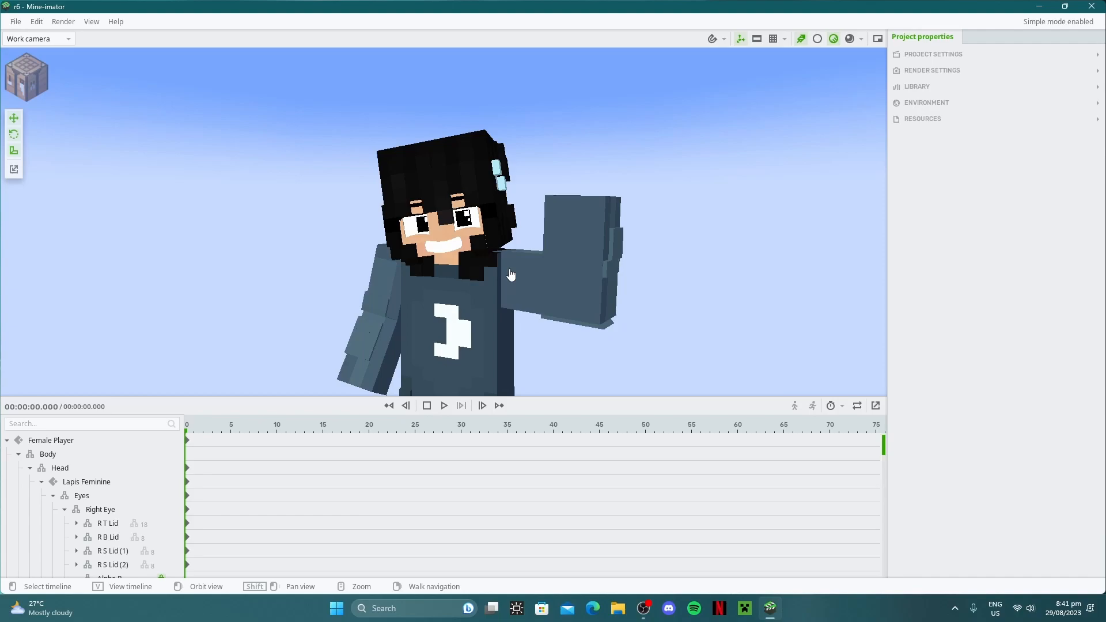
mouse_move(696, 255)
right_down()
mouse_move(679, 266)
mouse_move(696, 255)
right_up()
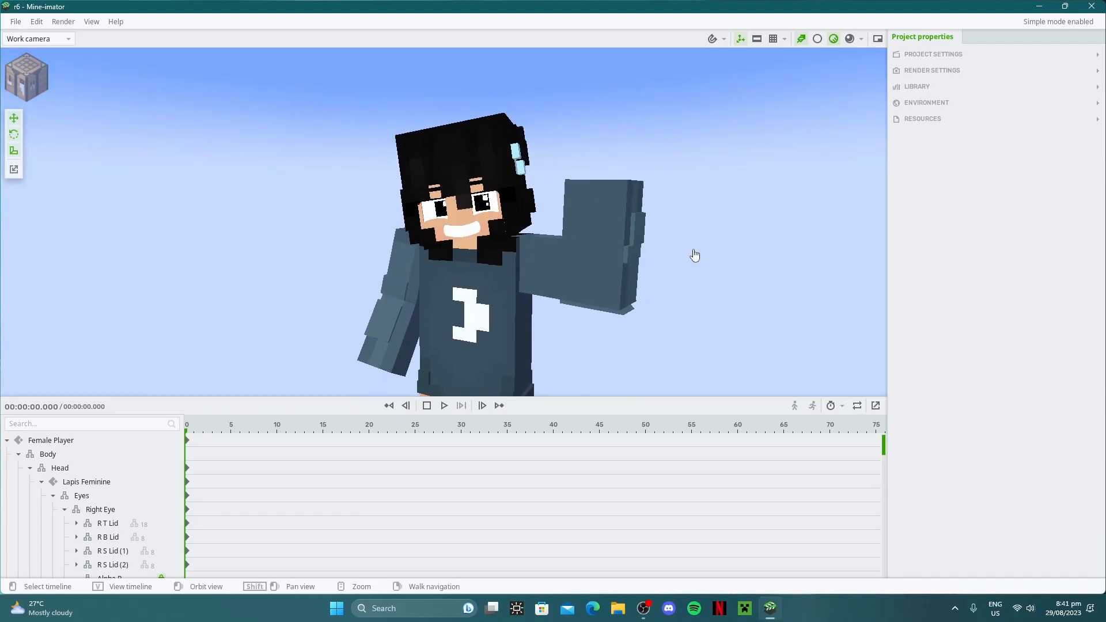